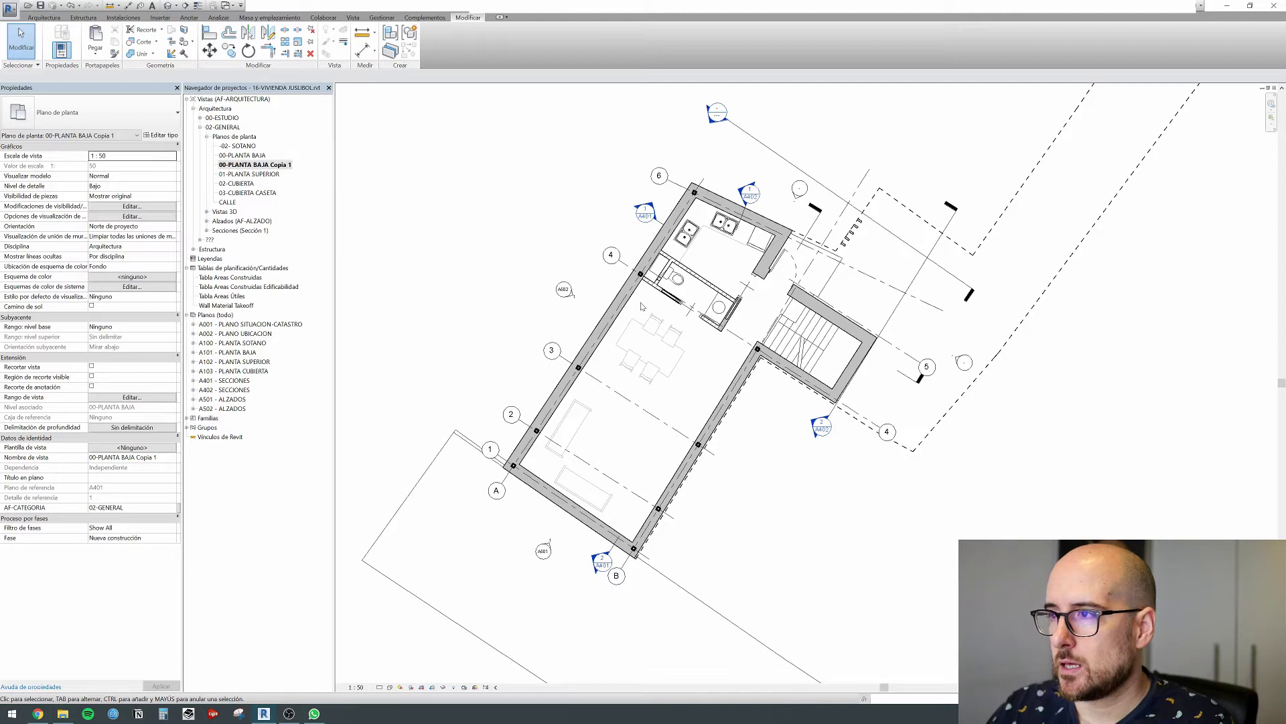
Turn on shadows in the 00-PLANTA BAJA Copia 1 floor plan
scroll(726, 313, "up", 5)
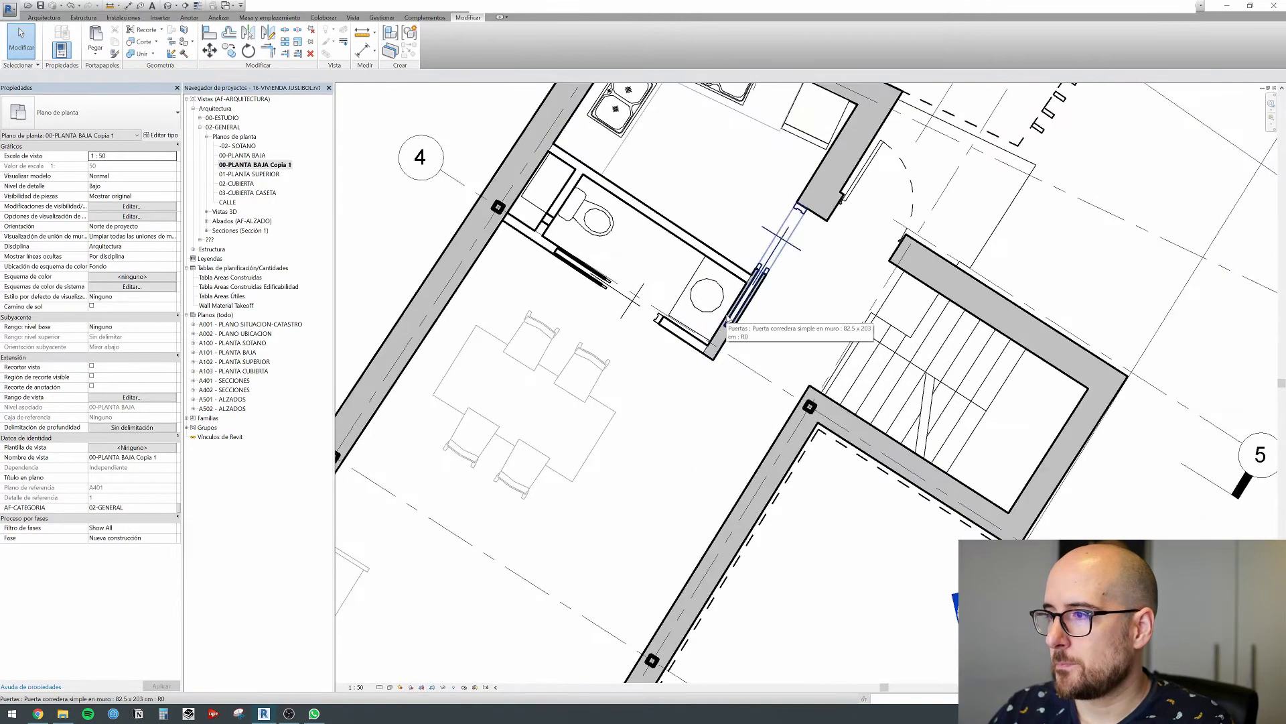
scroll(727, 319, "down", 4)
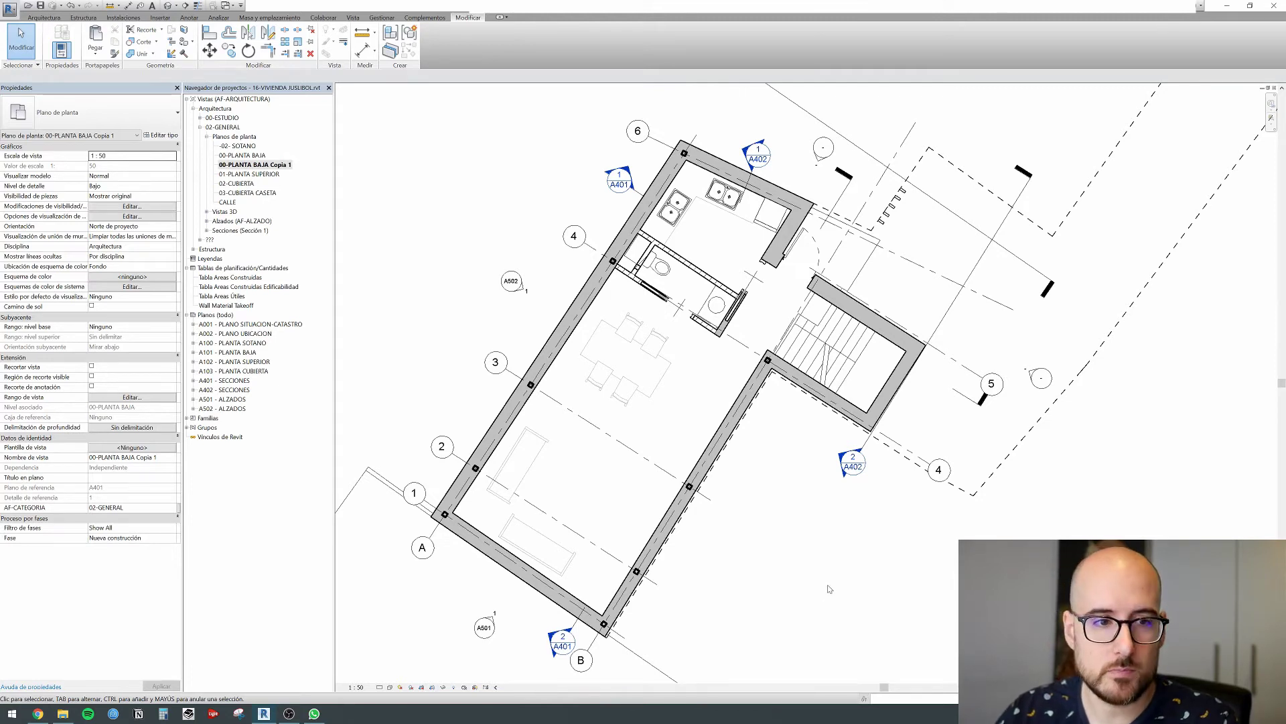
left_click(412, 687)
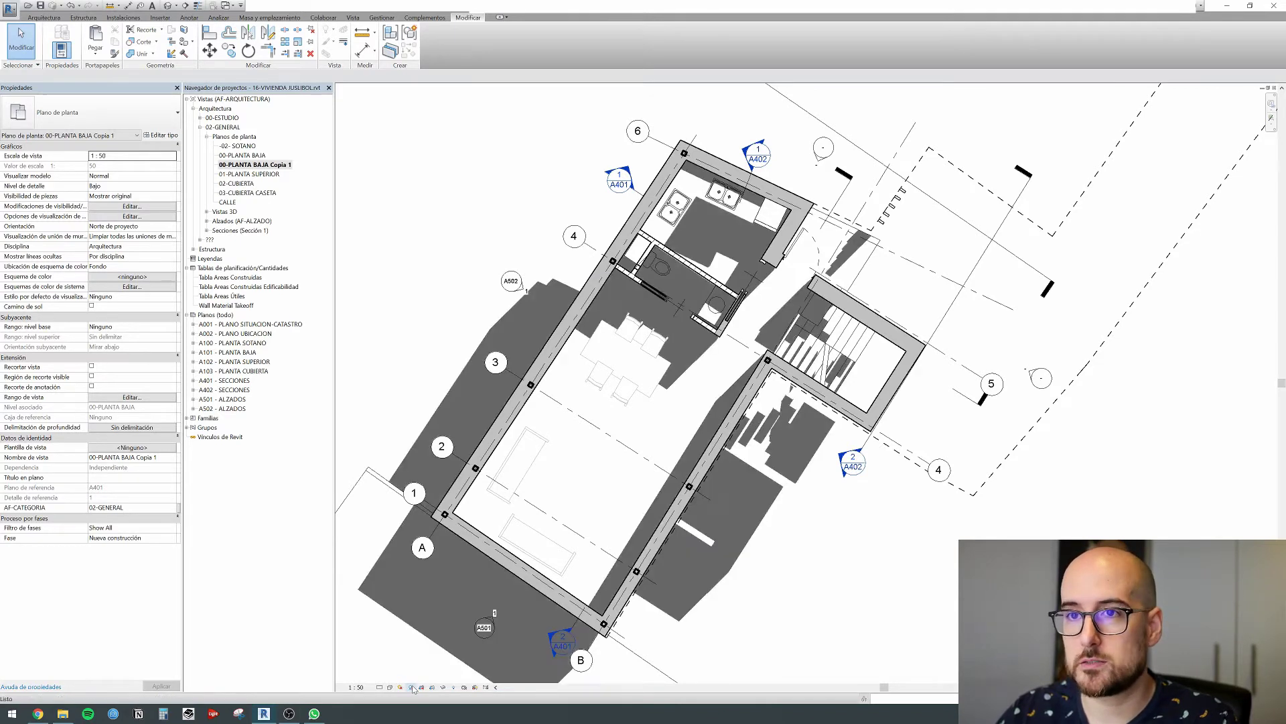
left_click(412, 687)
scroll(744, 345, "down", 2)
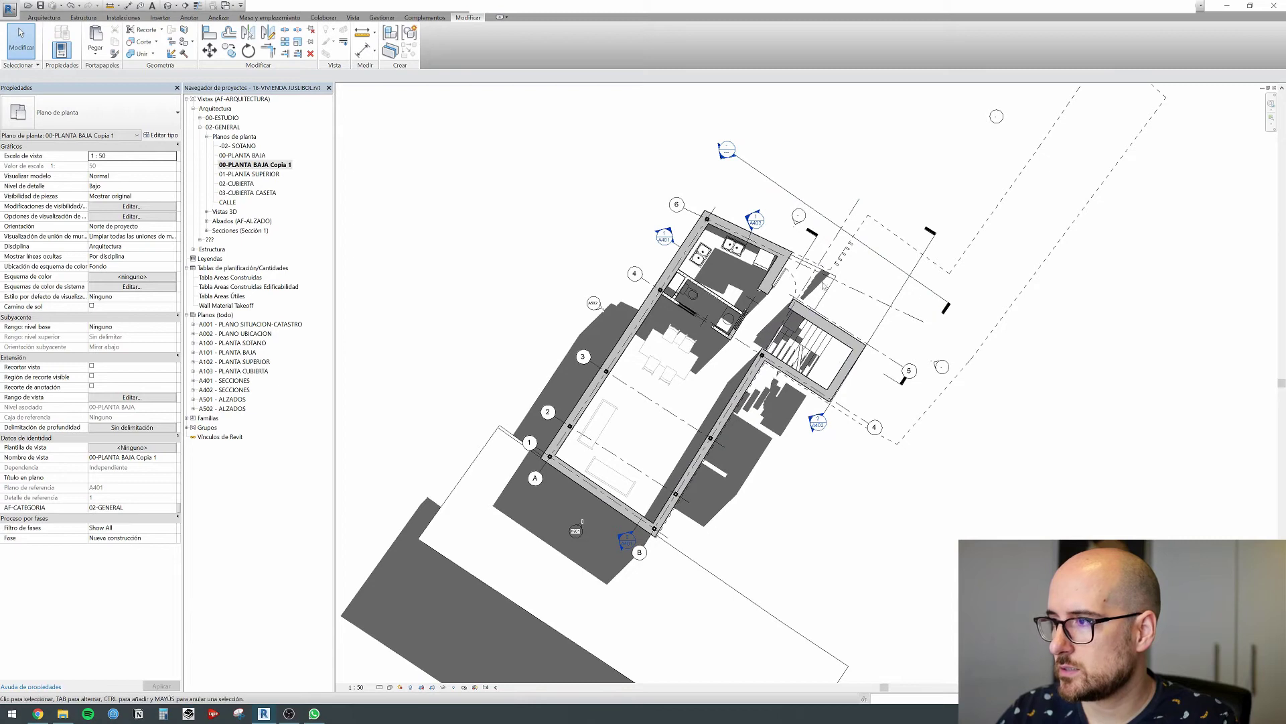
Reveal the hidden elements, unhide the two ACERA floors beside the building, then leave reveal mode and dismiss the save reminder
left_click(515, 439)
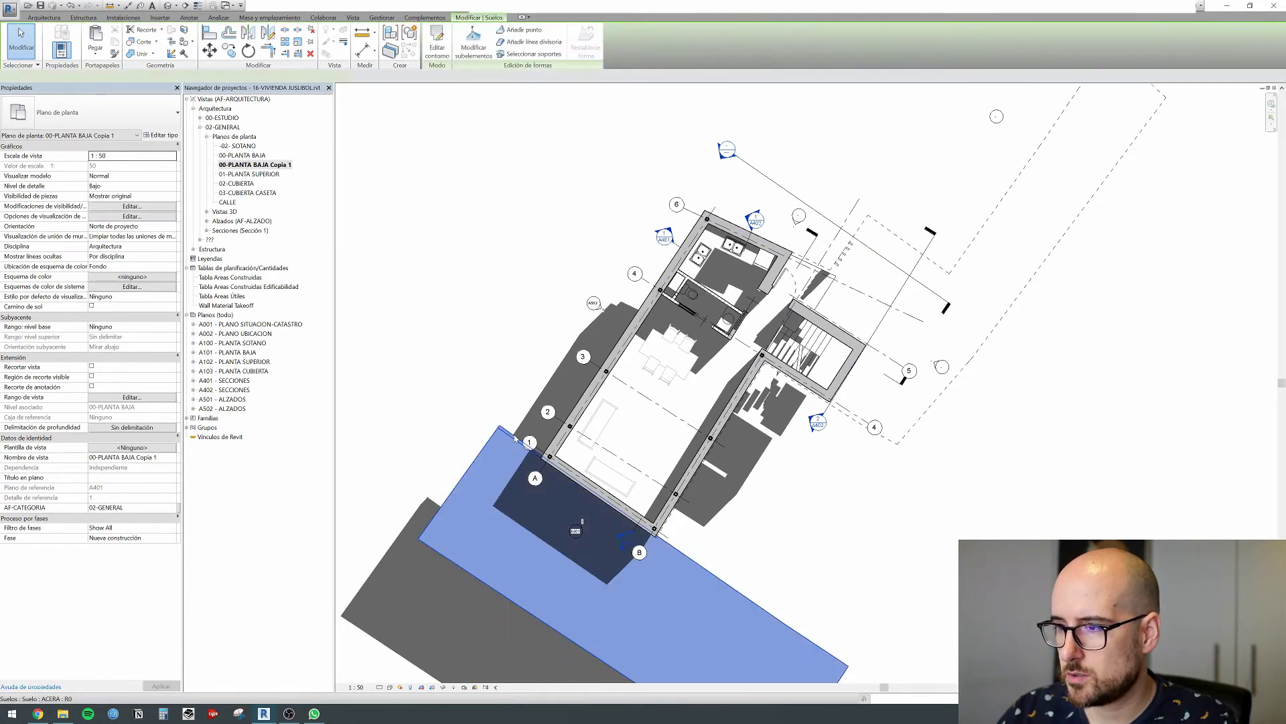
left_click(539, 301)
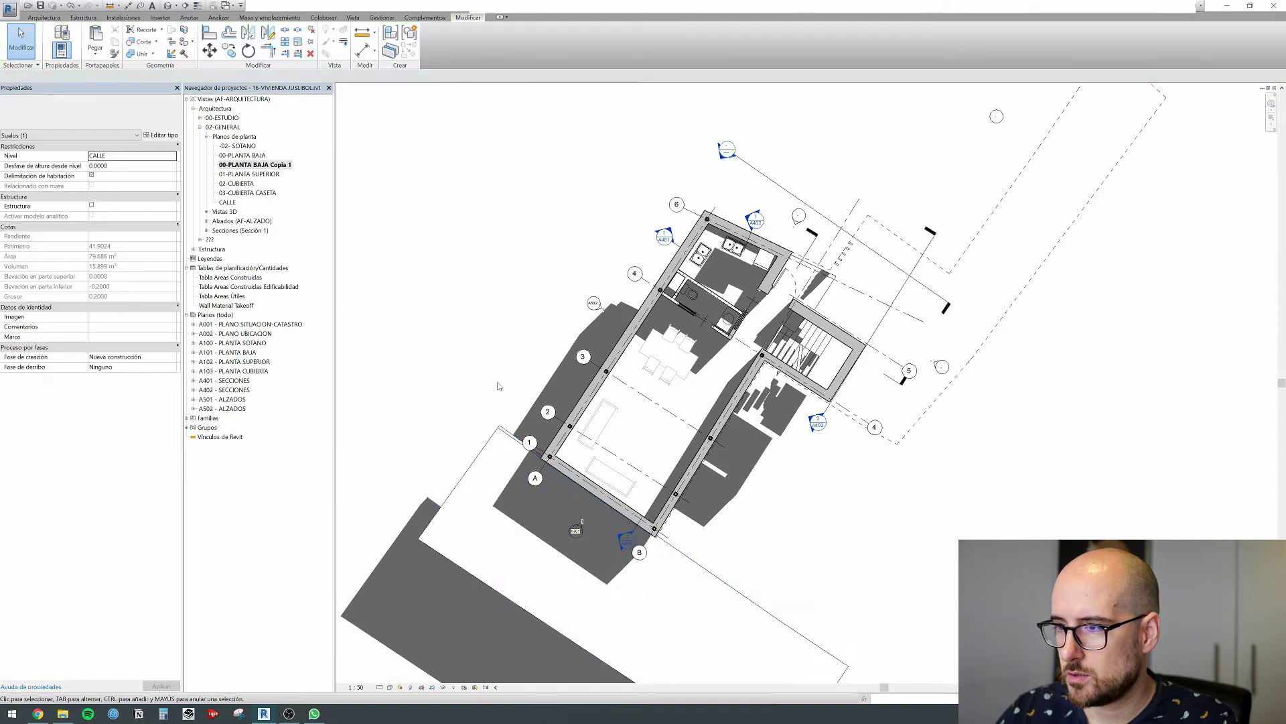
left_click(452, 687)
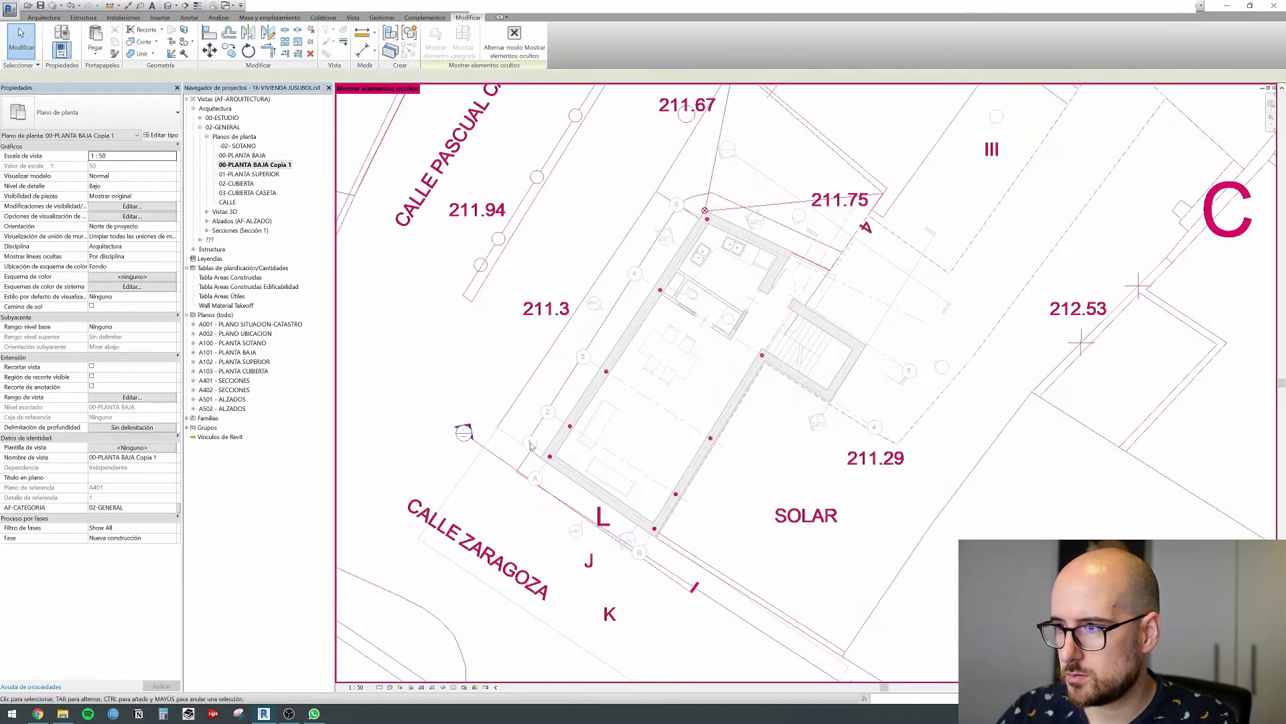
left_click(548, 373)
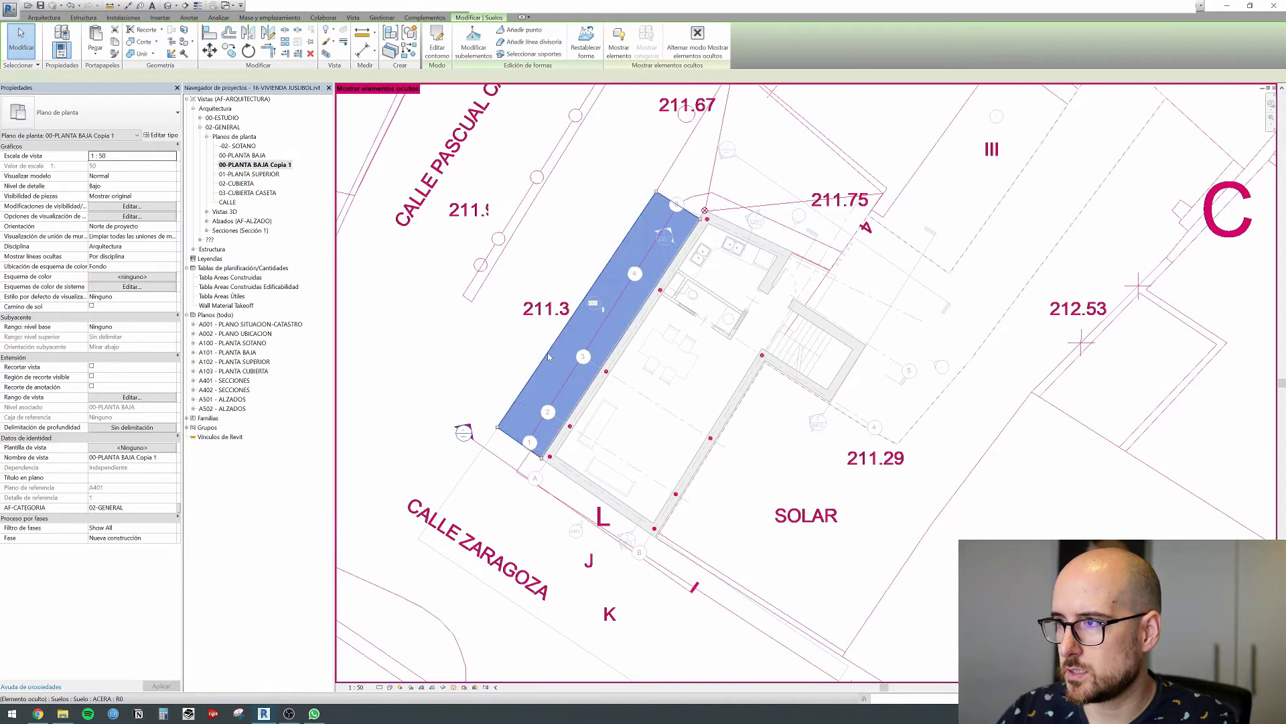
left_click(686, 147)
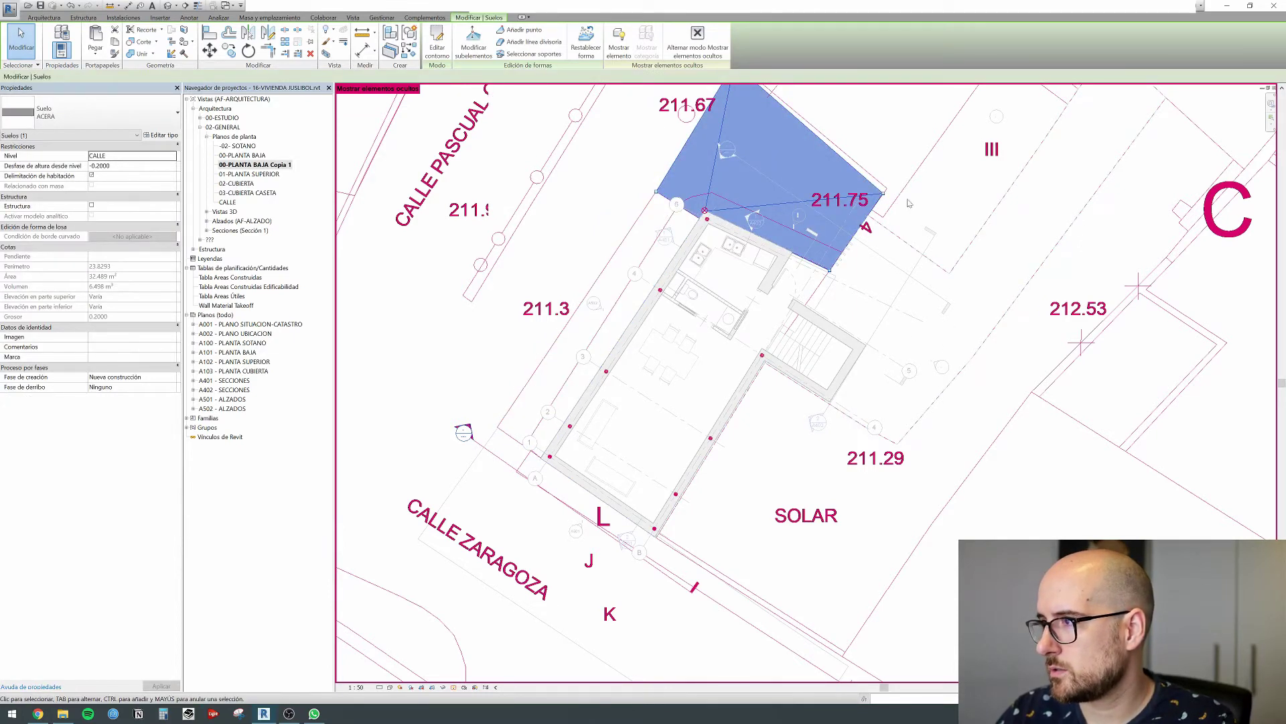
left_click(618, 42)
left_click(670, 218)
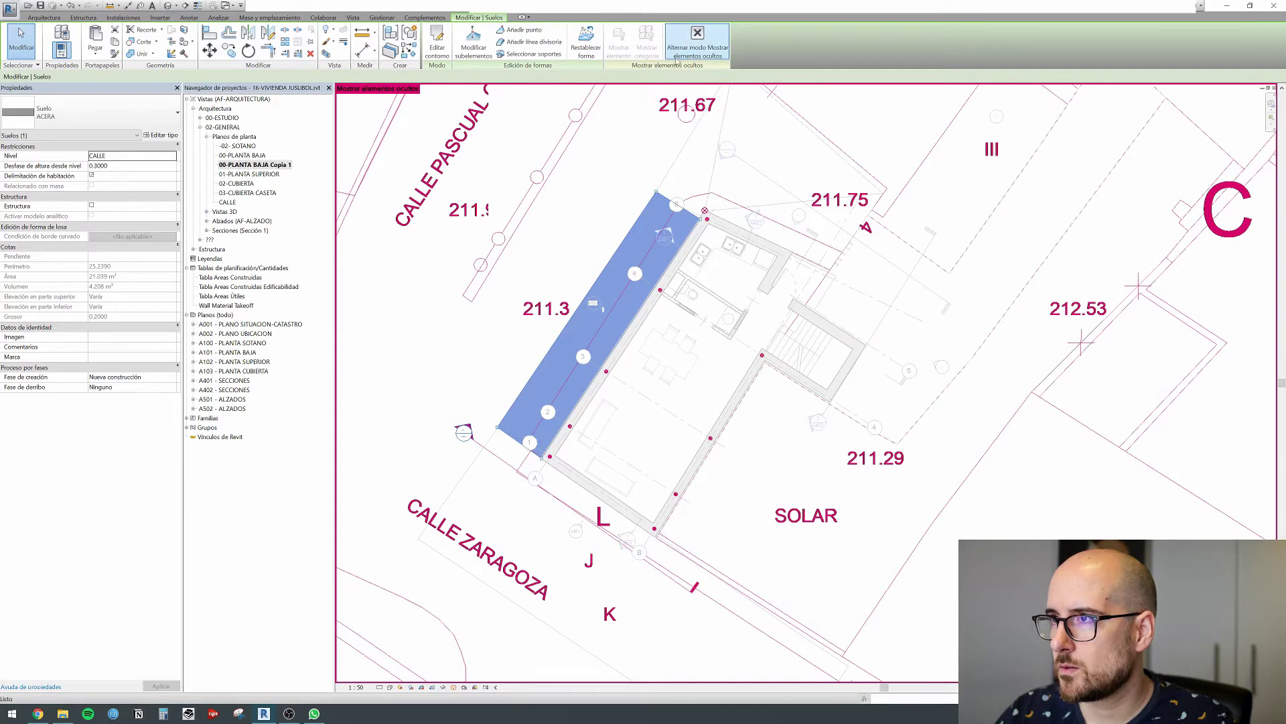
left_click(689, 41)
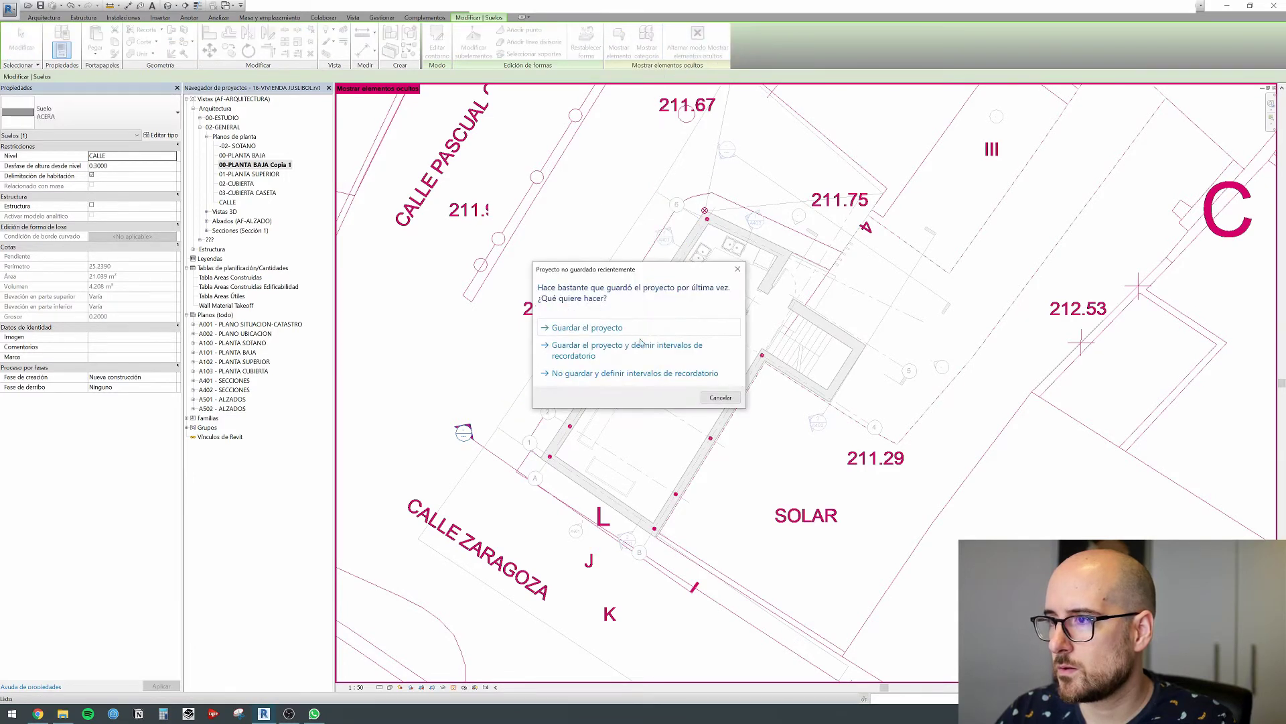
left_click(737, 269)
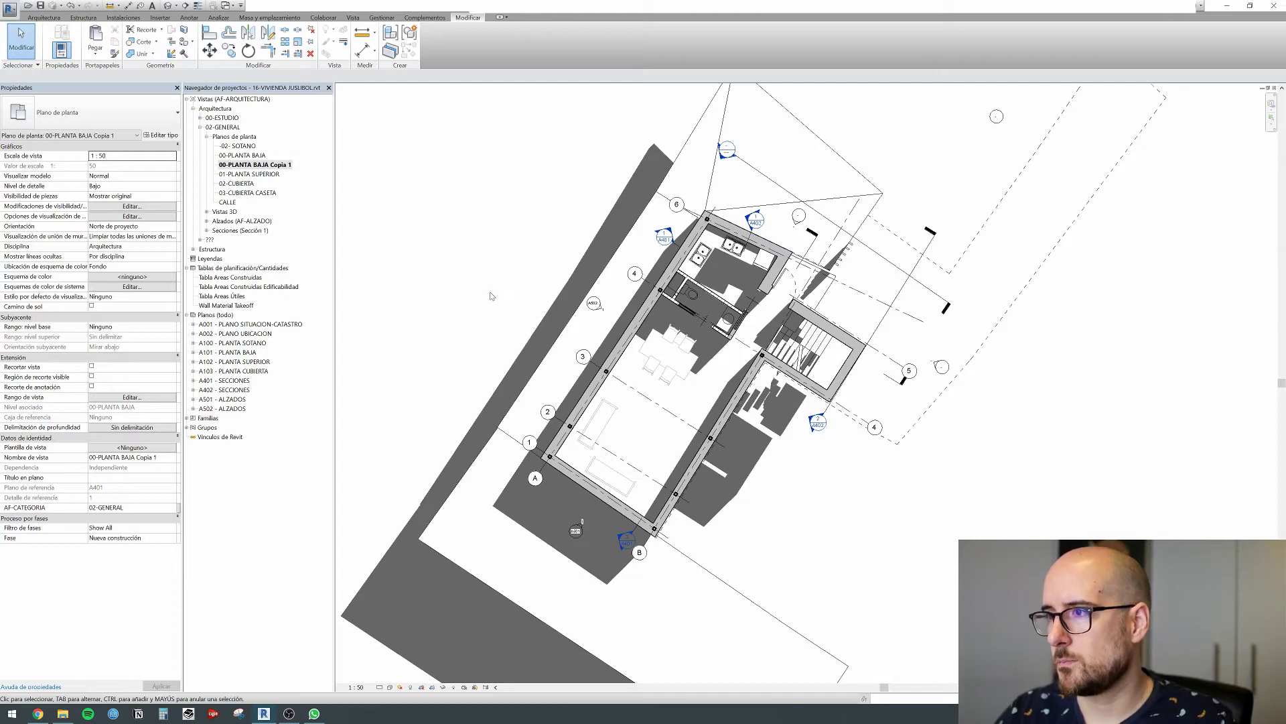
Check the model in the default 3D view and return to the 00-PLANTA BAJA Copia 1 plan
scroll(562, 299, "down", 1)
scroll(672, 299, "up", 2)
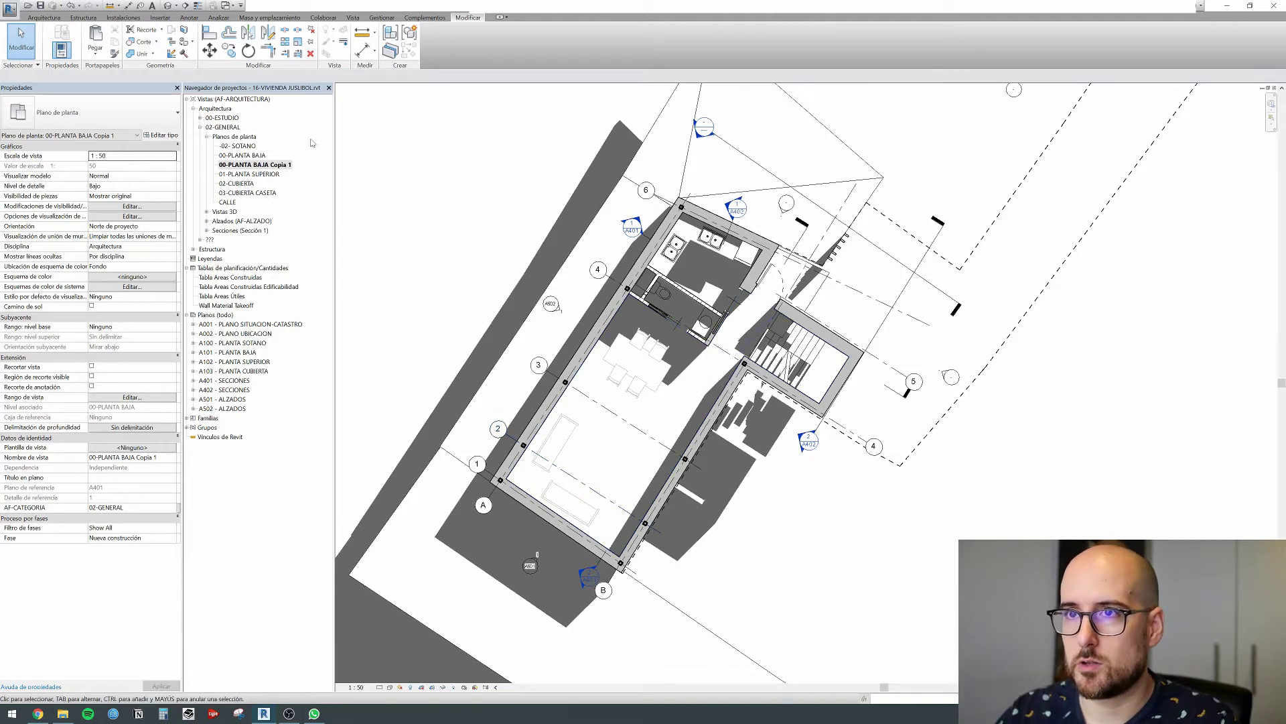
left_click(166, 6)
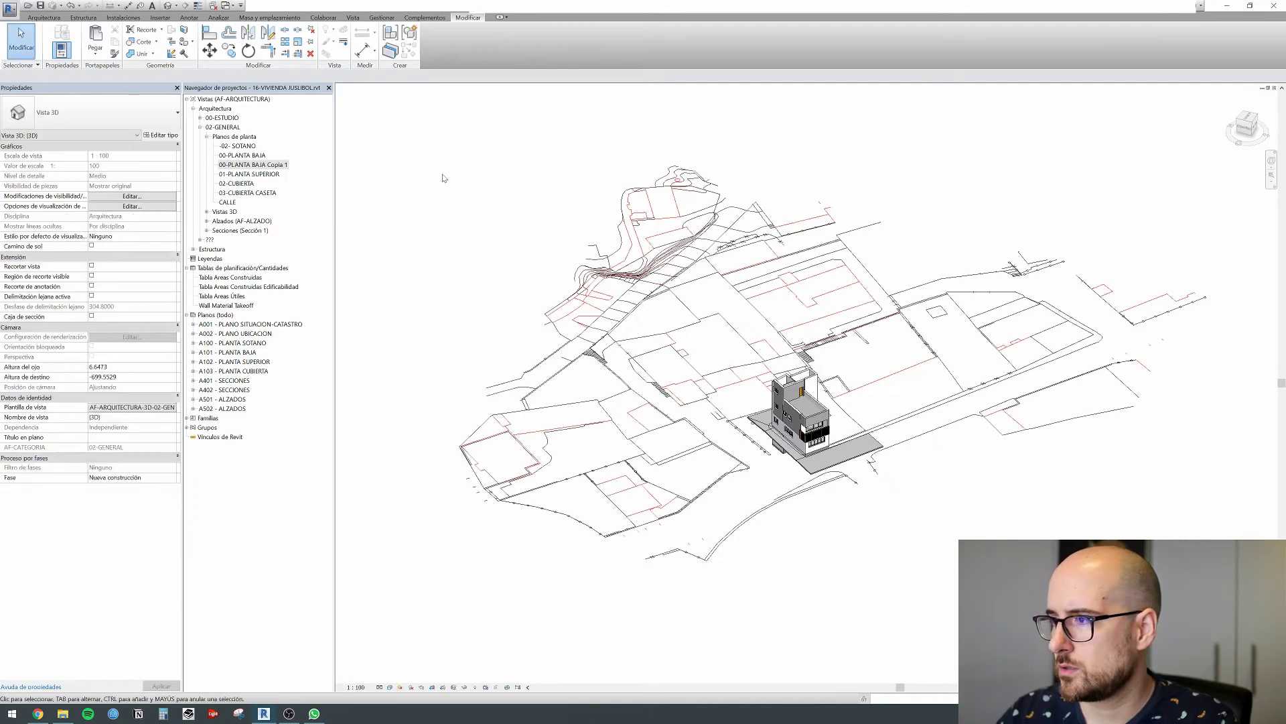
double_click(267, 167)
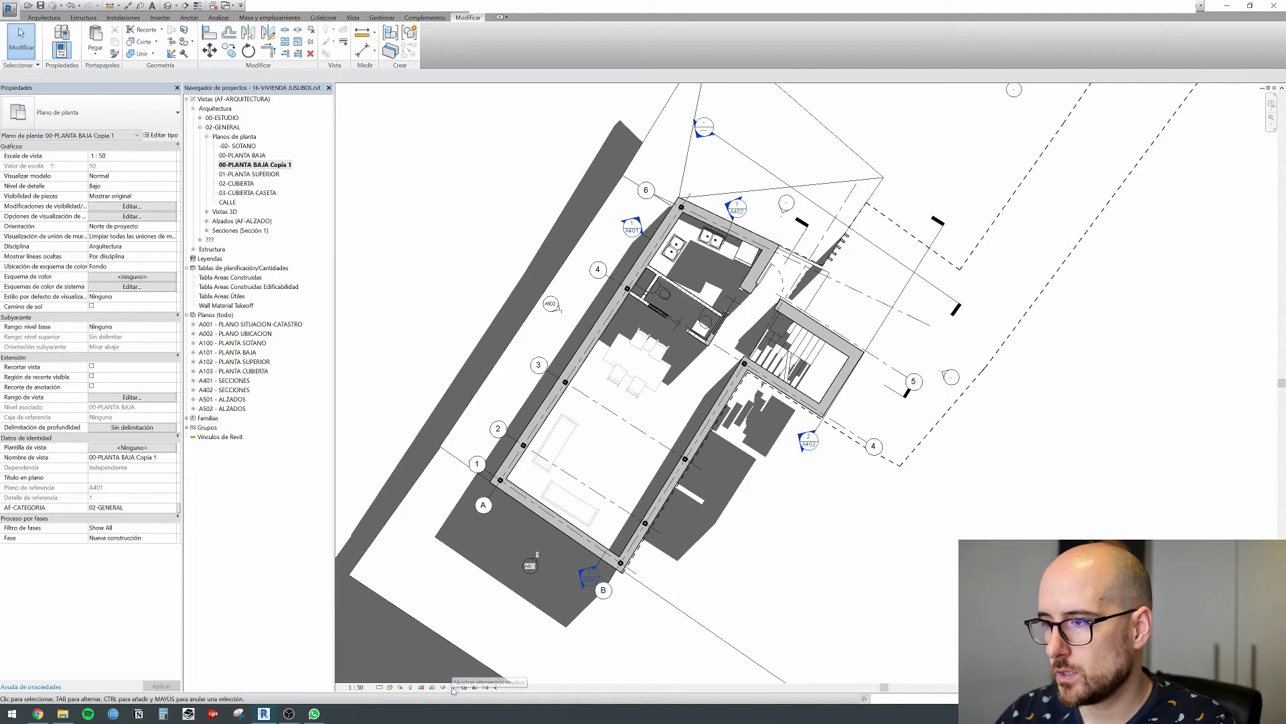
Open the sun settings for the plan and set the solar study to Estático
left_click(402, 688)
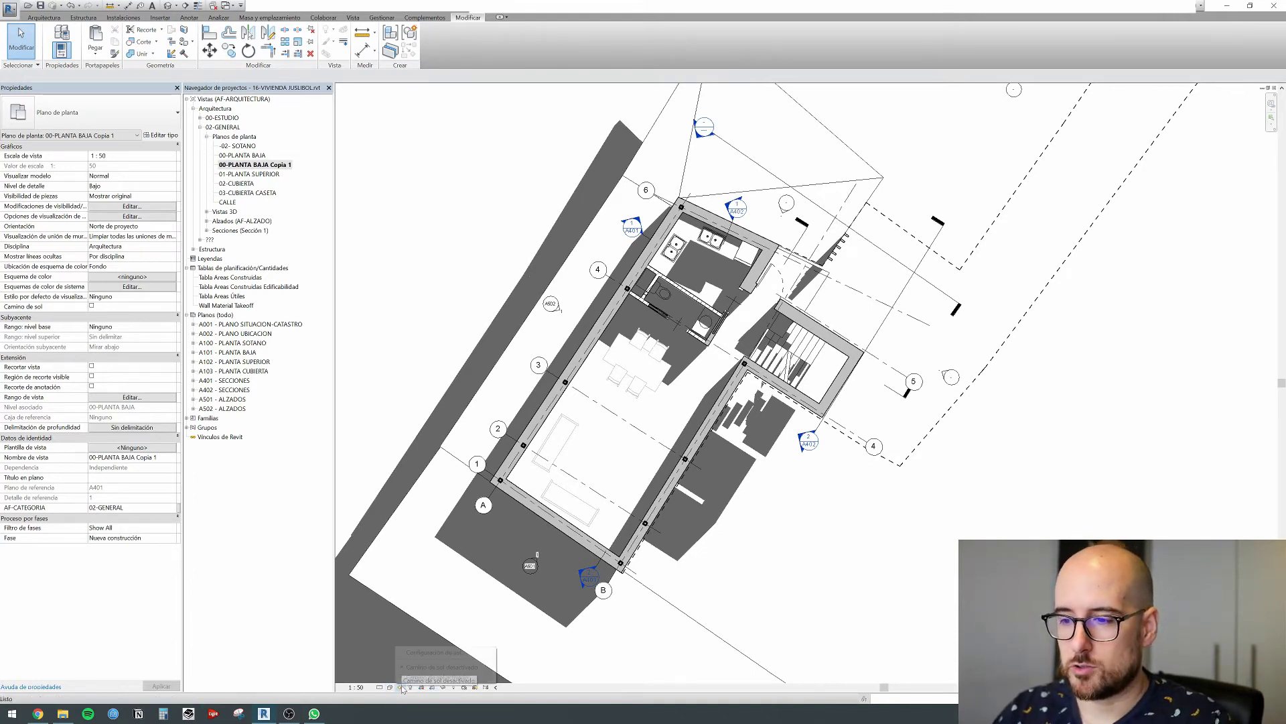
left_click(416, 653)
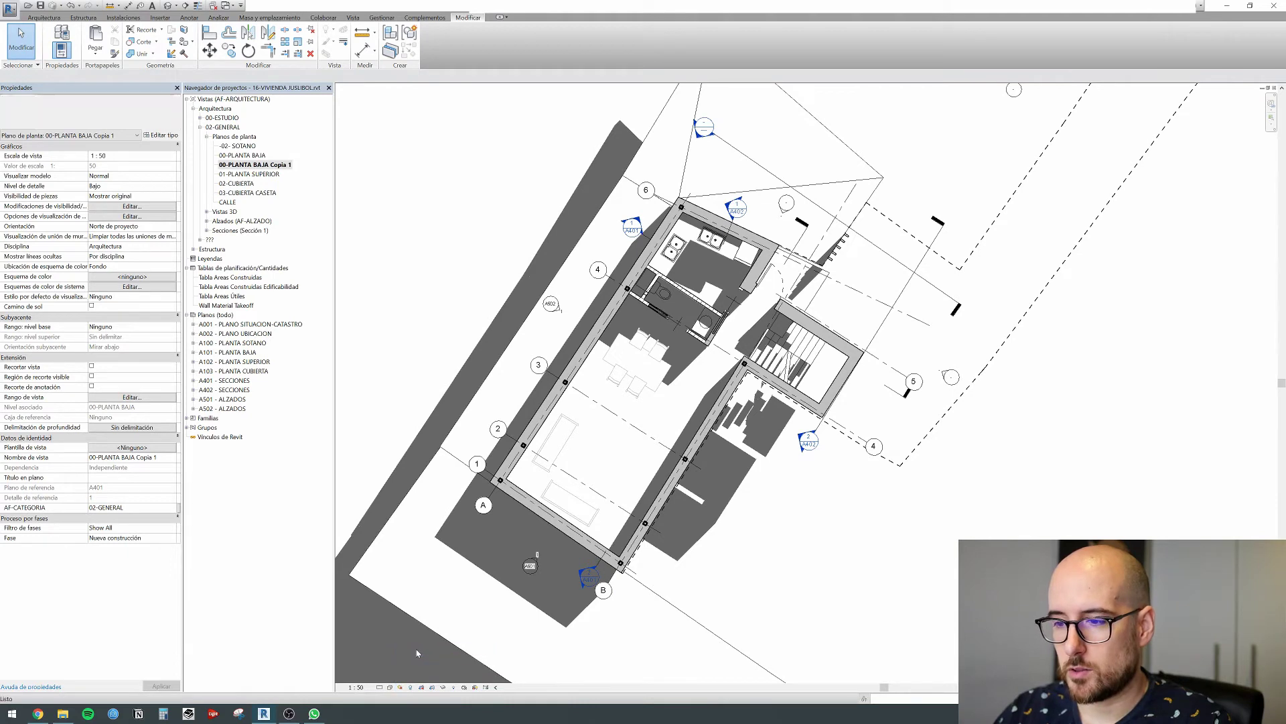
left_click_drag(226, 257, 838, 332)
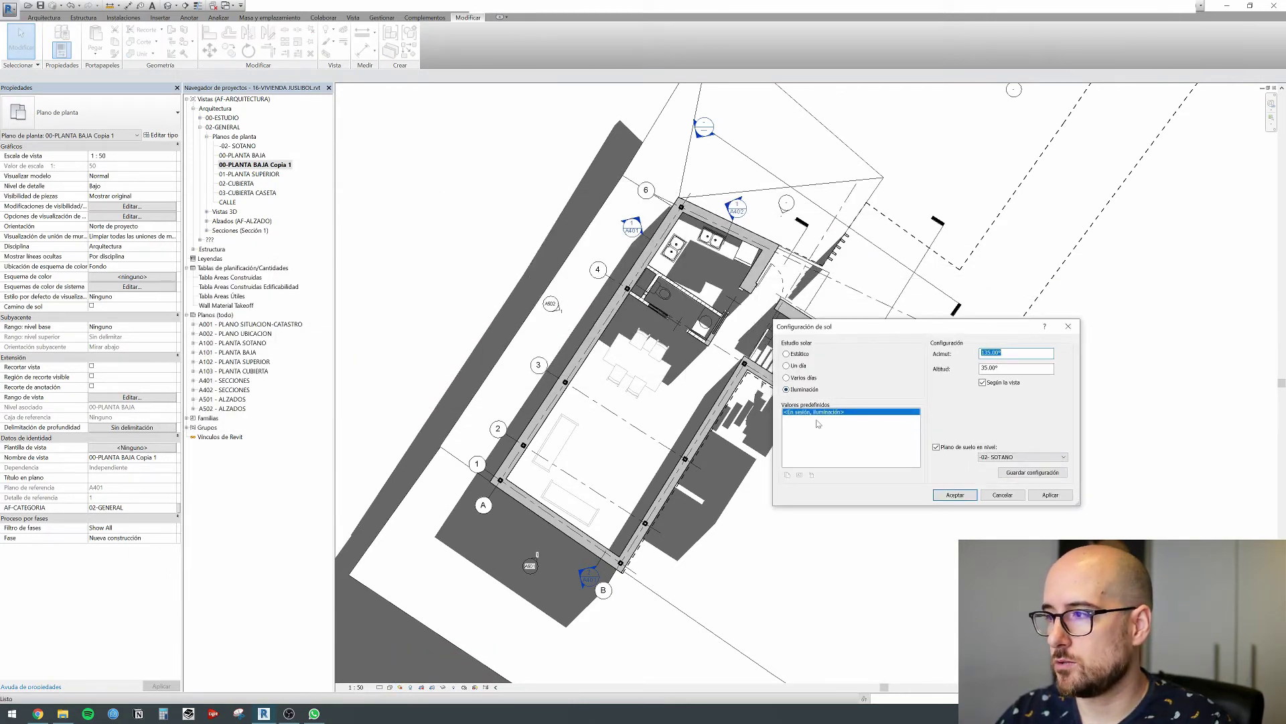
left_click(804, 366)
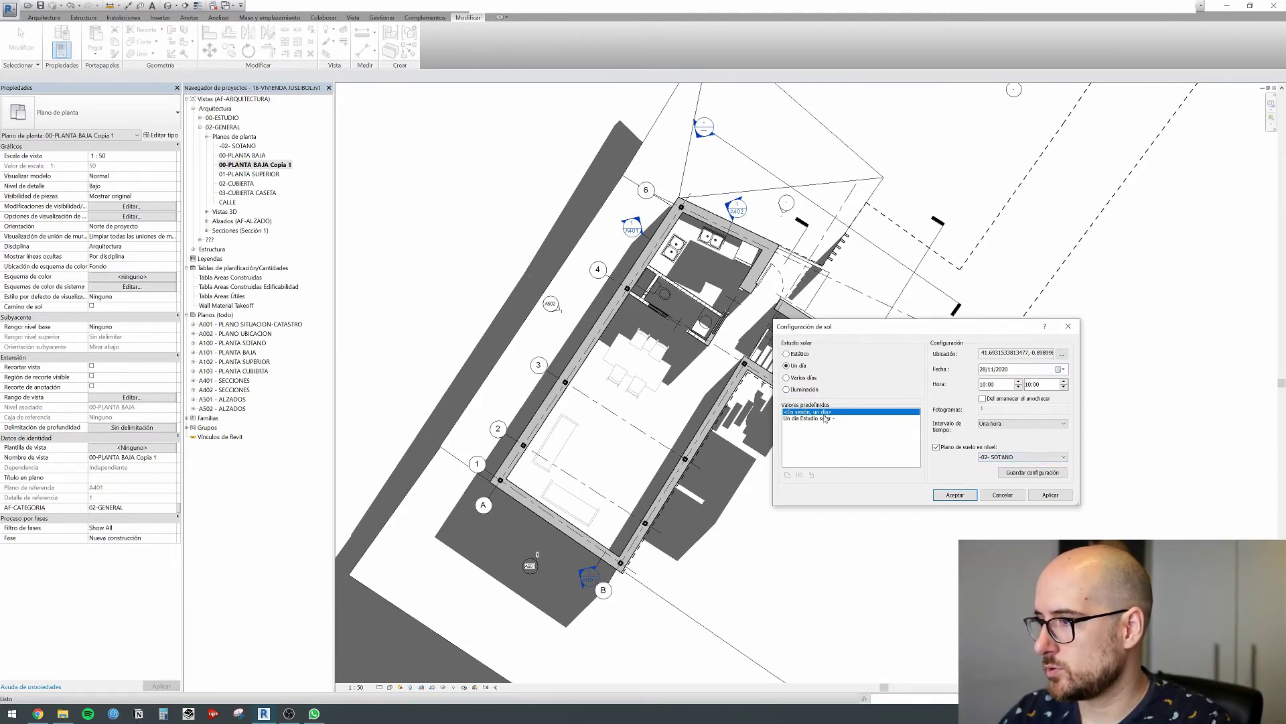
left_click(801, 355)
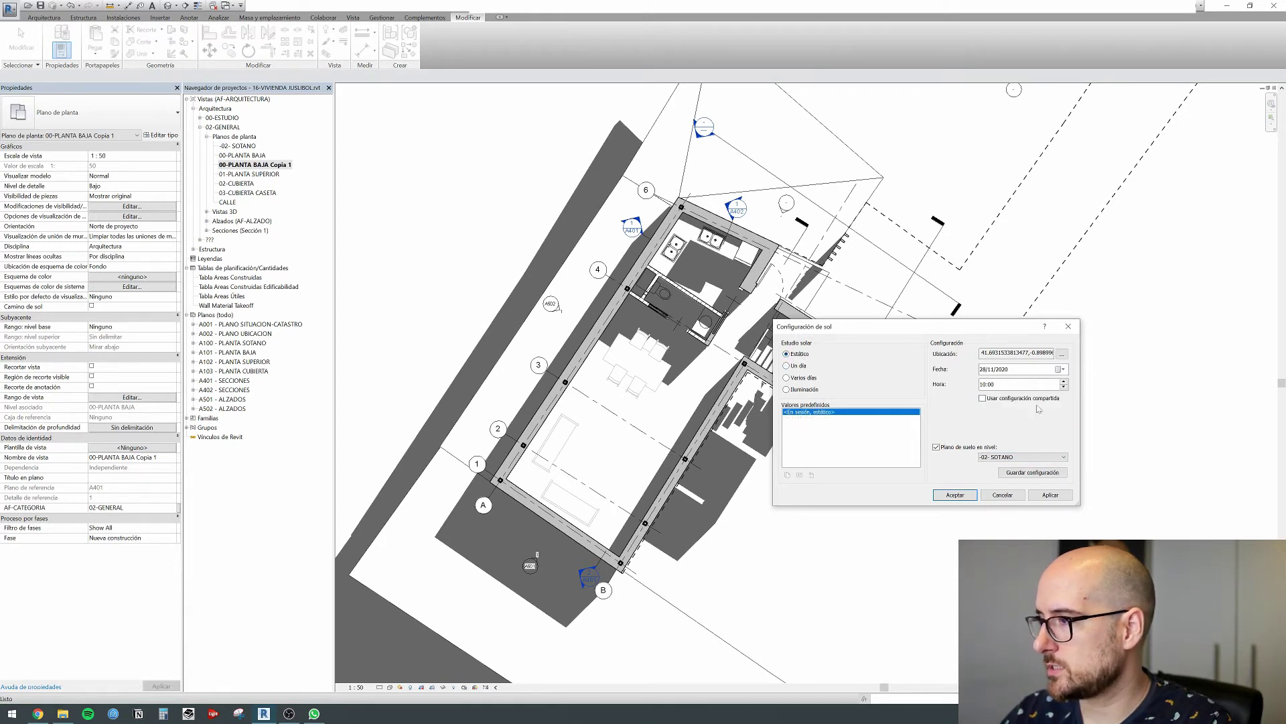
Set the date of the static solar study to 08/07/2020
left_click(1058, 370)
left_click(984, 383)
left_click(984, 383)
left_click(985, 383)
left_click(984, 384)
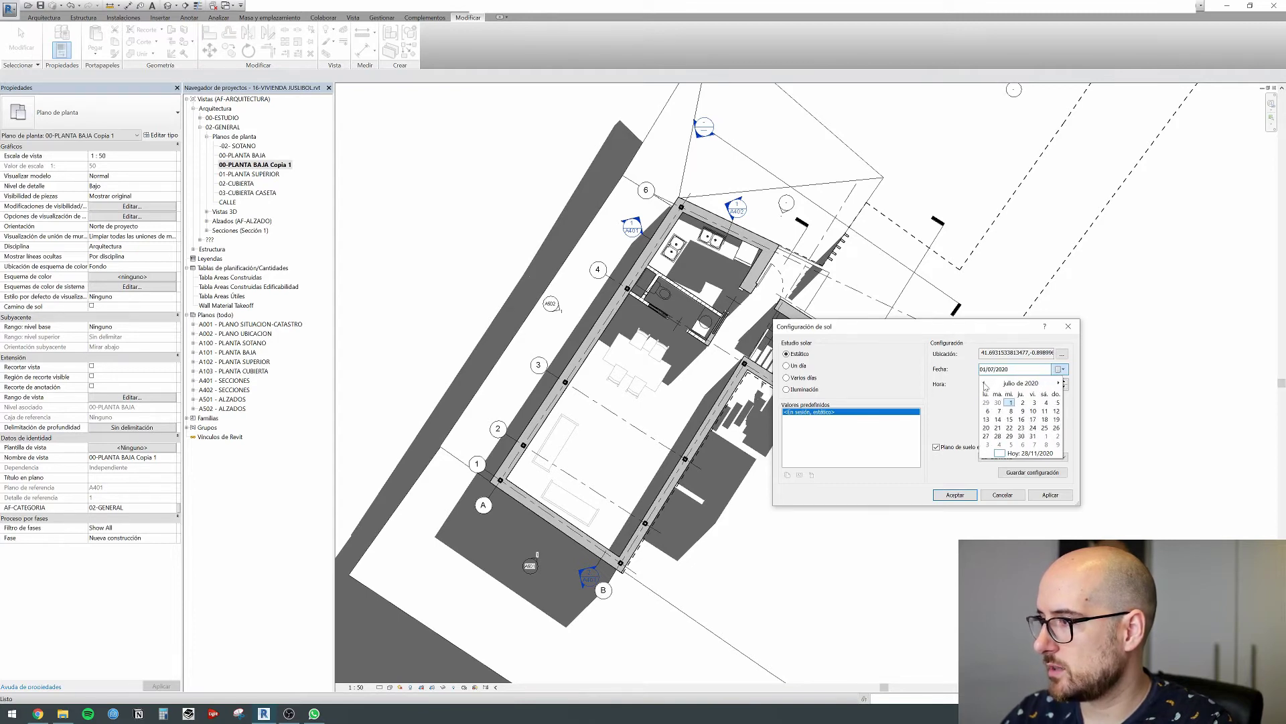
left_click(1011, 410)
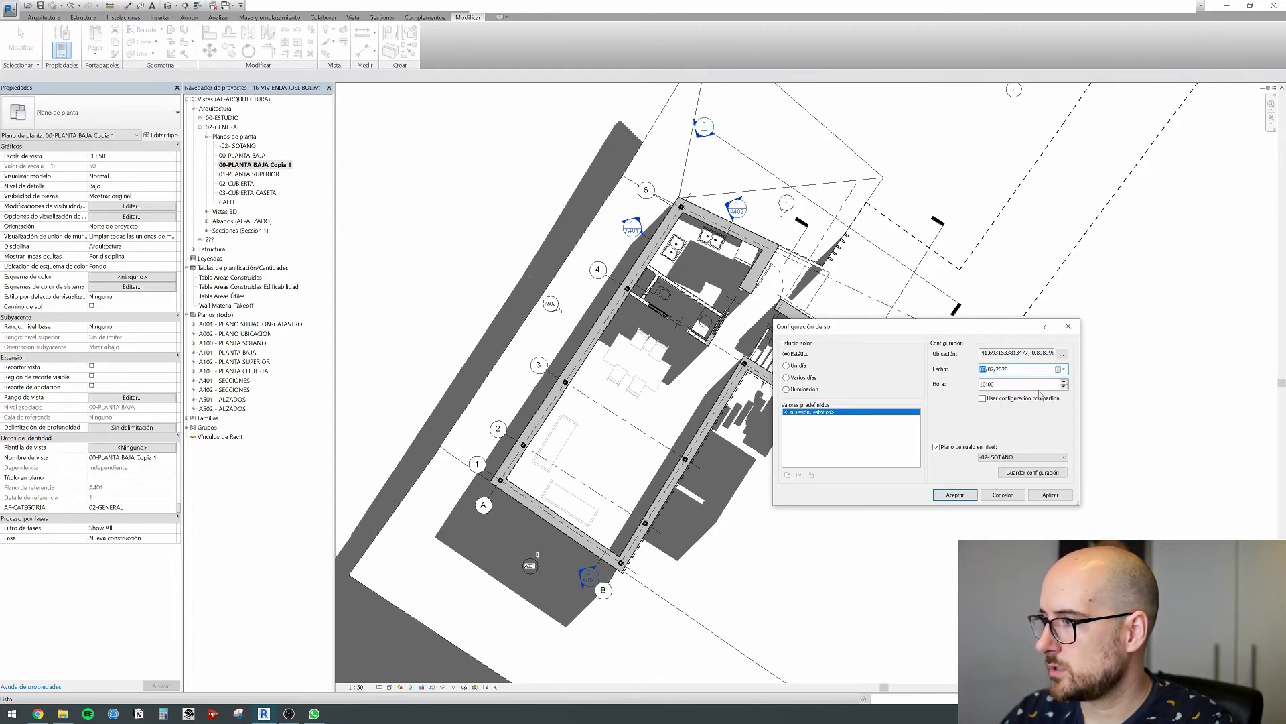
Set the study time to 12:00 and the ground plane to level CALLE, apply the settings and disable the Sun and Shadow Settings Updater
left_click(1064, 381)
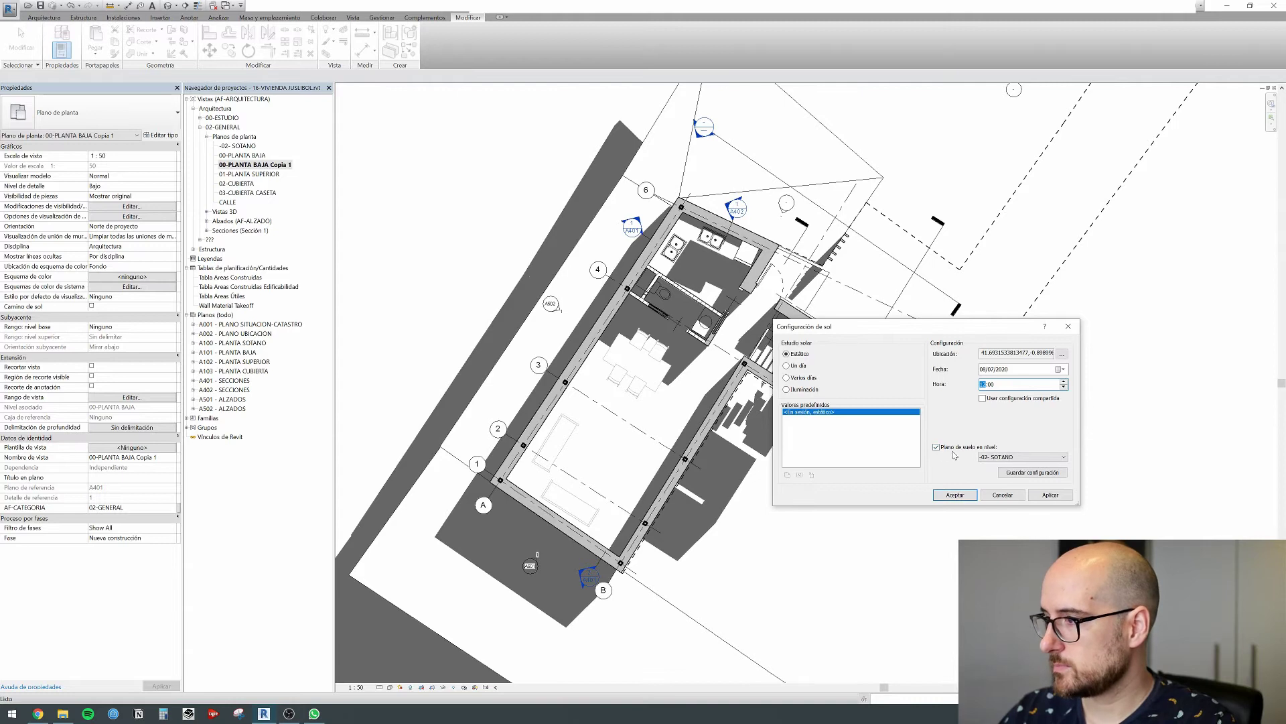
left_click(1001, 456)
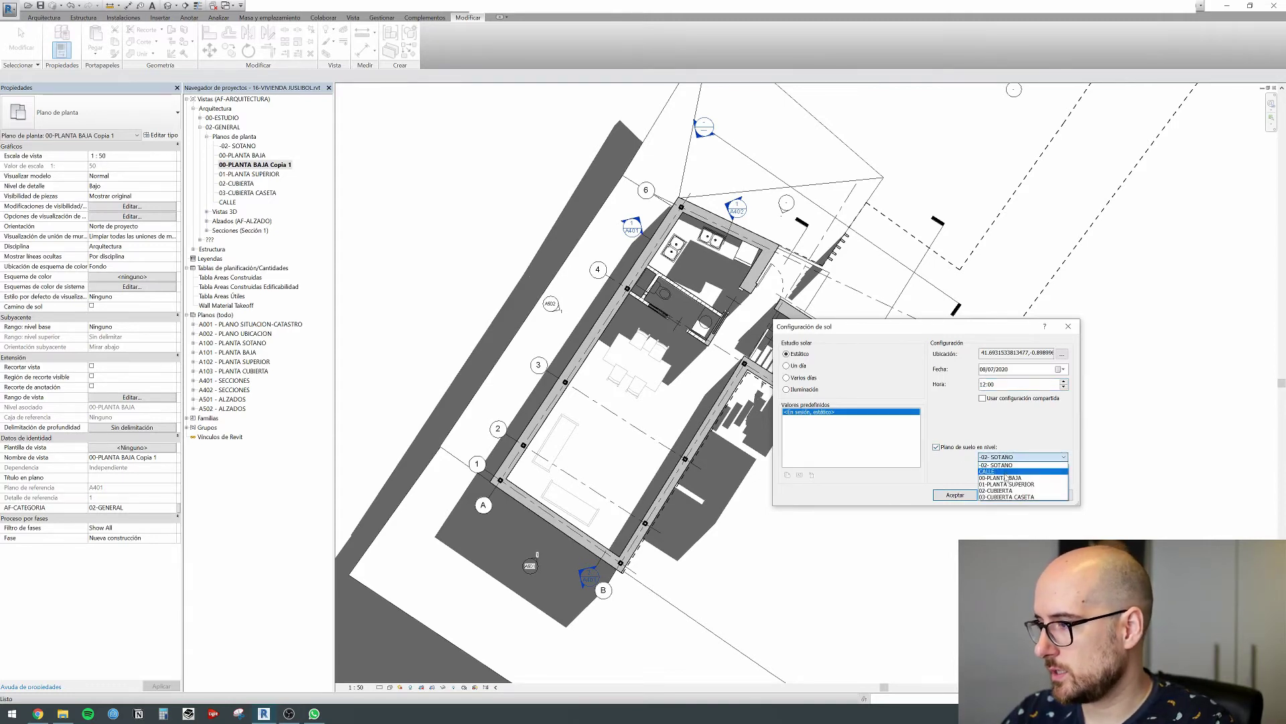
left_click(988, 471)
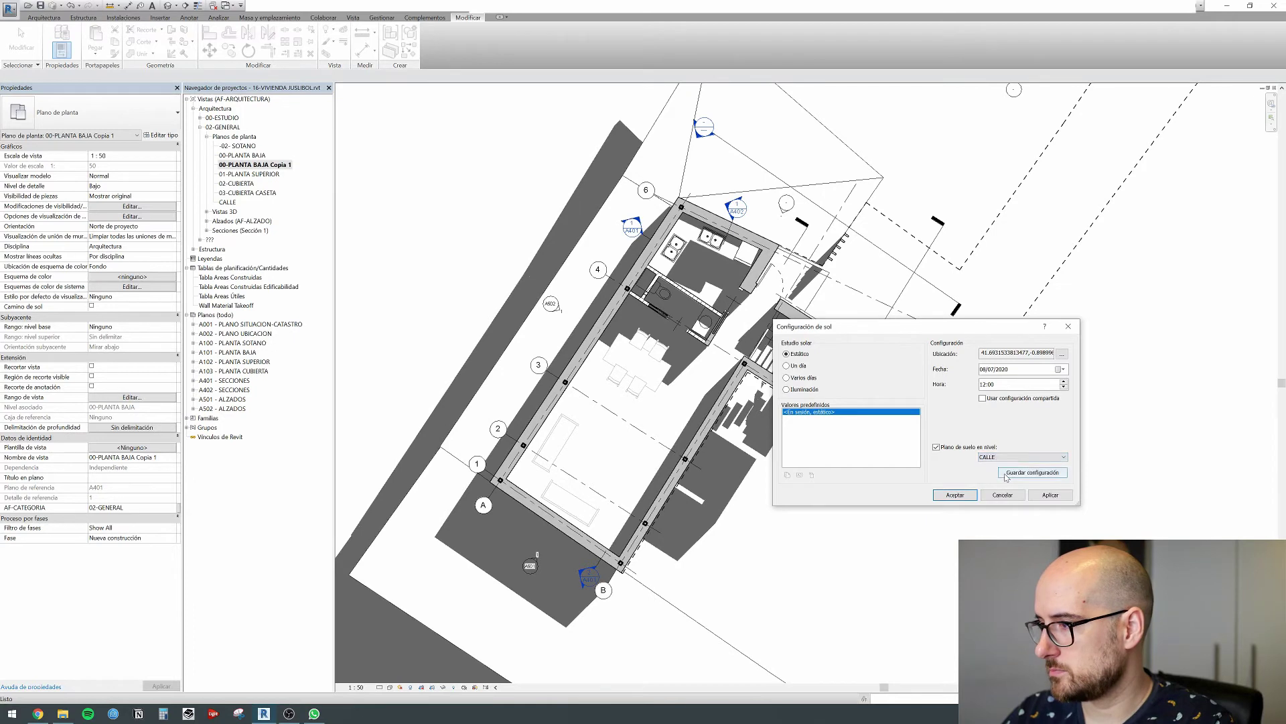
left_click(1051, 496)
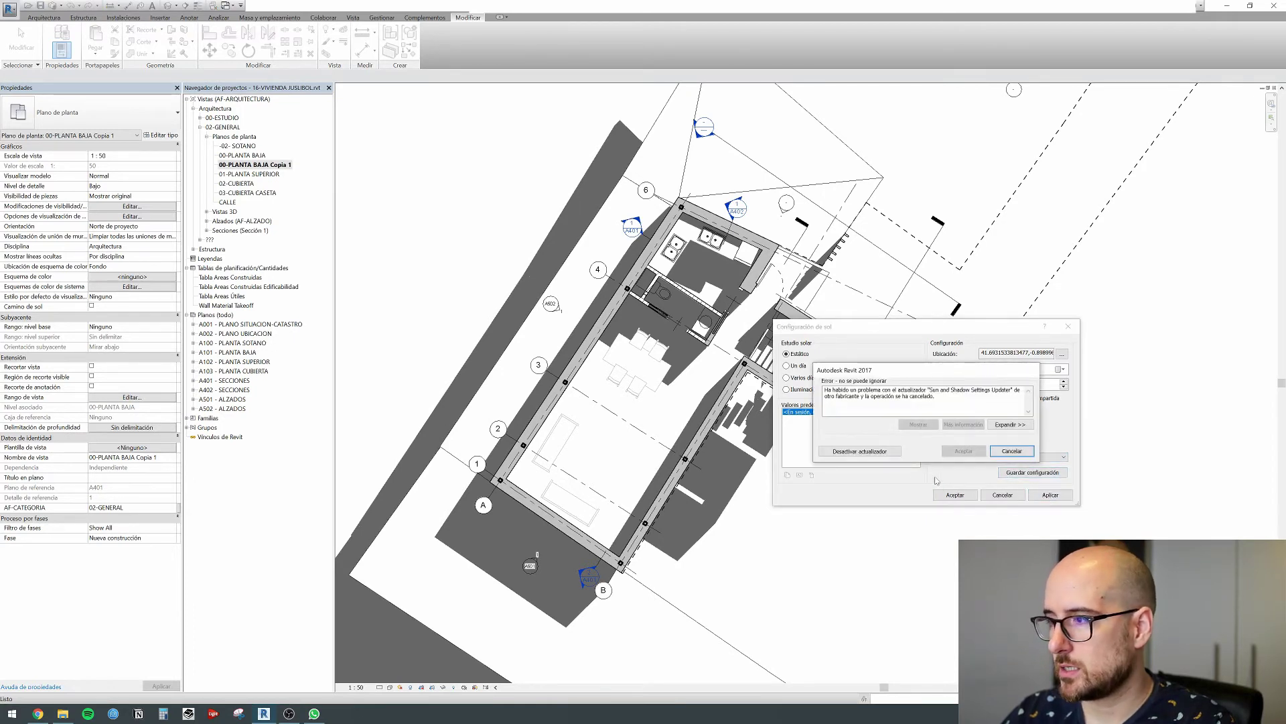
left_click(860, 451)
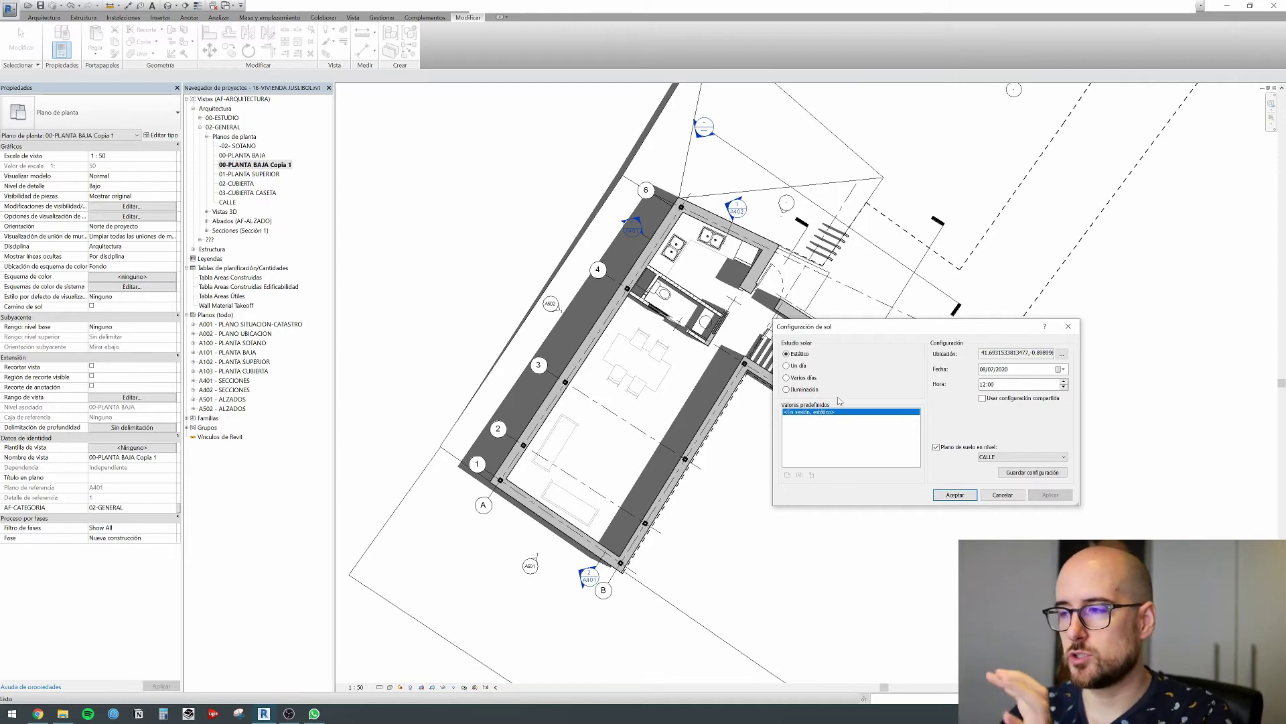
Apply study times of 11:00, 13:00 and 15:00 in turn to compare the shadows on the plan
left_click(1063, 388)
left_click(1052, 495)
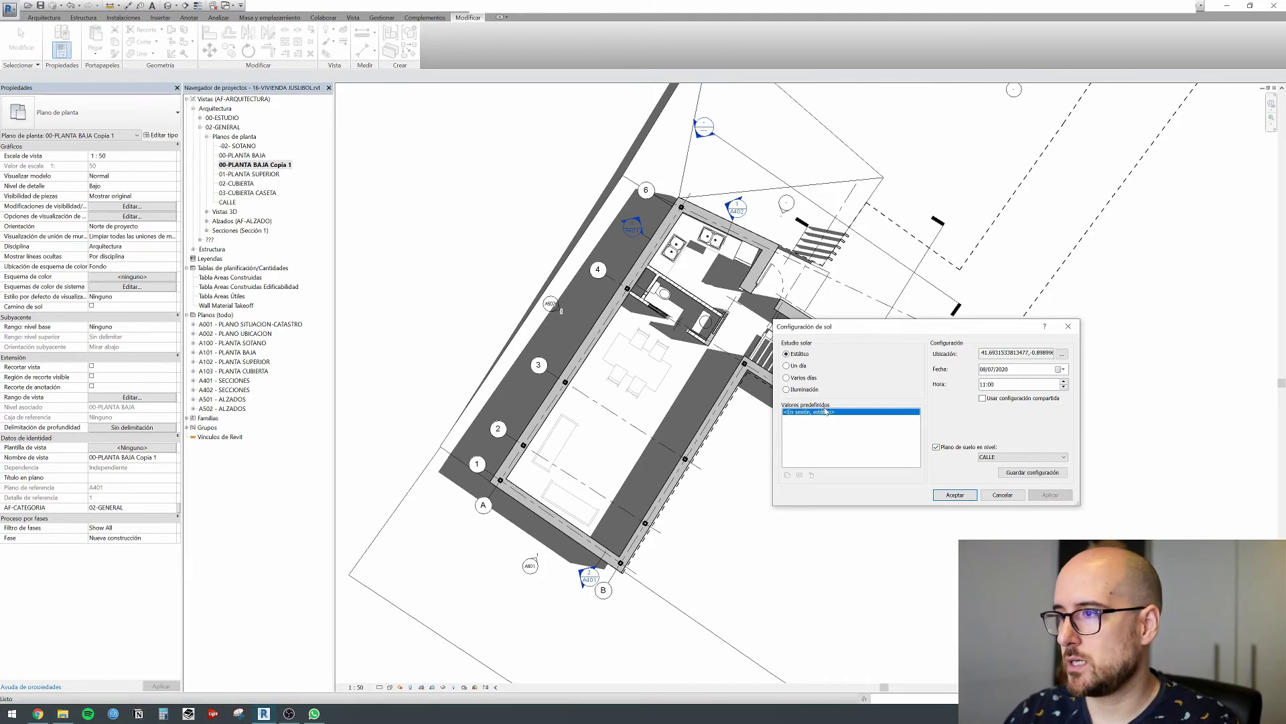
left_click(1066, 386)
left_click(1064, 381)
left_click(1064, 381)
left_click(1064, 381)
left_click(1051, 494)
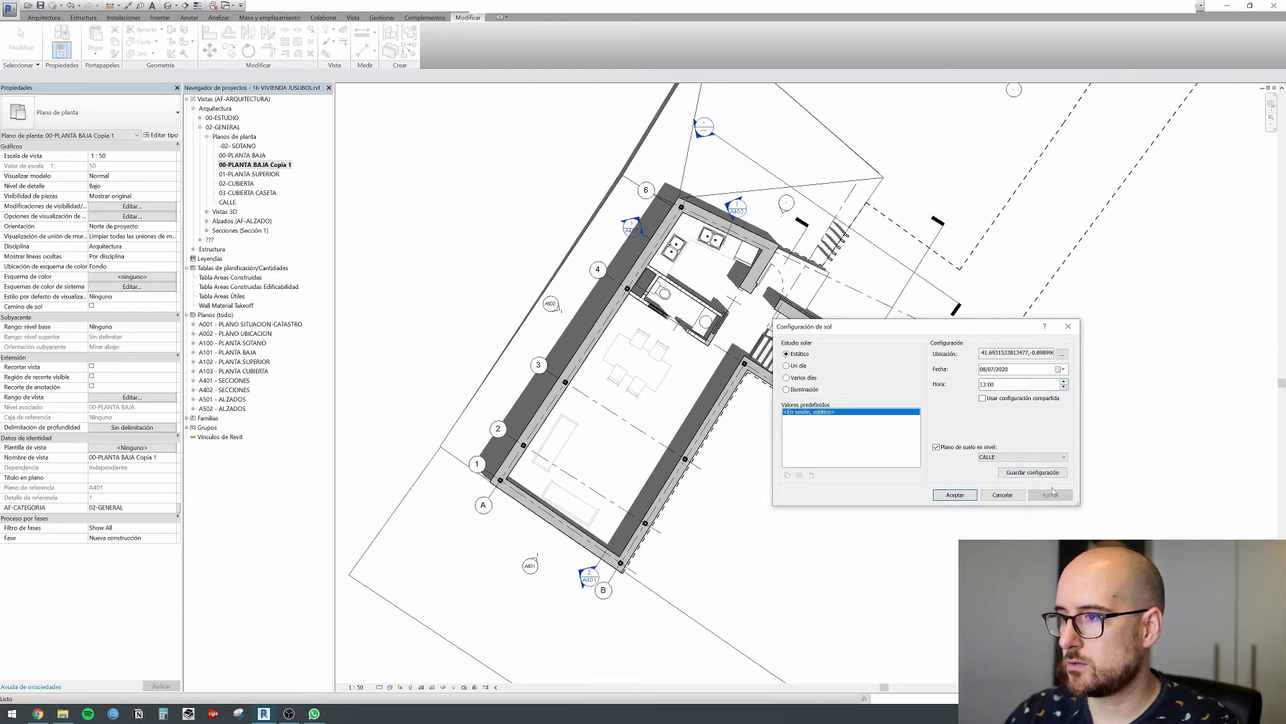
left_click(1064, 381)
left_click(1064, 382)
left_click(1056, 496)
Set the solar study time to 14:00, apply it and accept the sun settings
left_click(1064, 386)
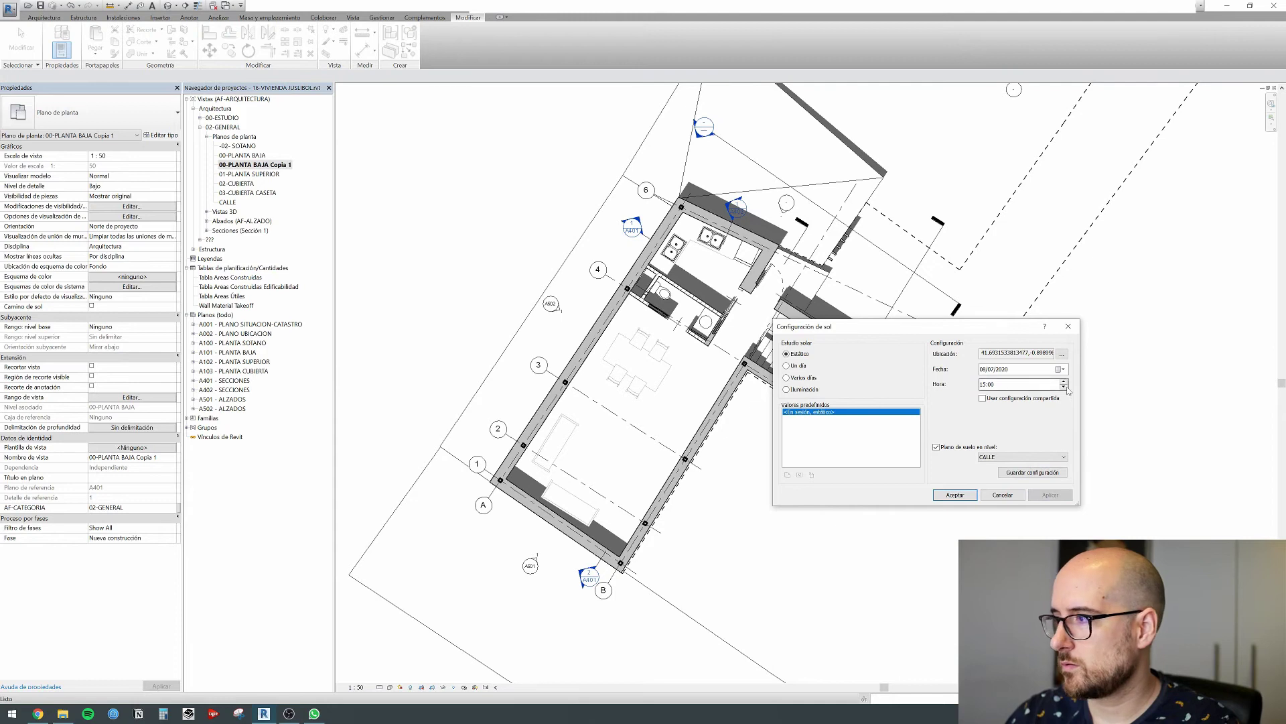
left_click(1052, 496)
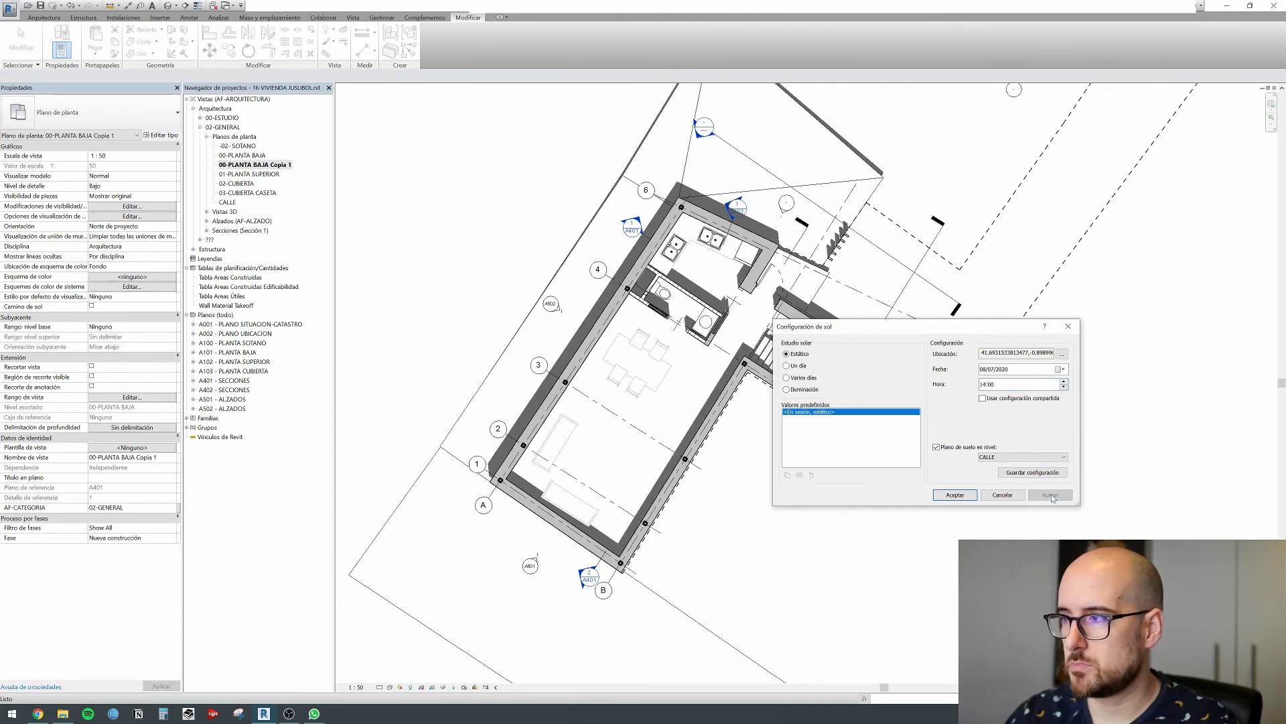
left_click(967, 498)
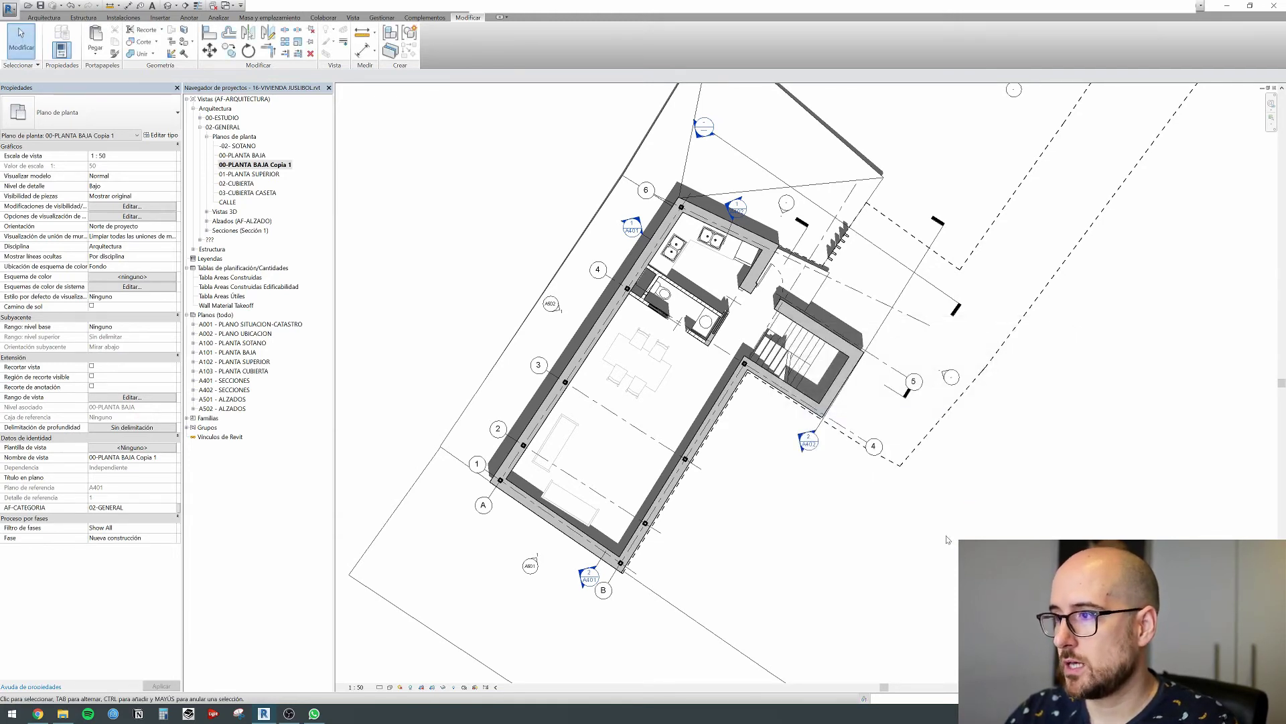
In the view's graphic display options, set the shadow intensity under lighting to 30 and apply it to the plan
scroll(770, 365, "up", 1)
scroll(775, 362, "up", 5)
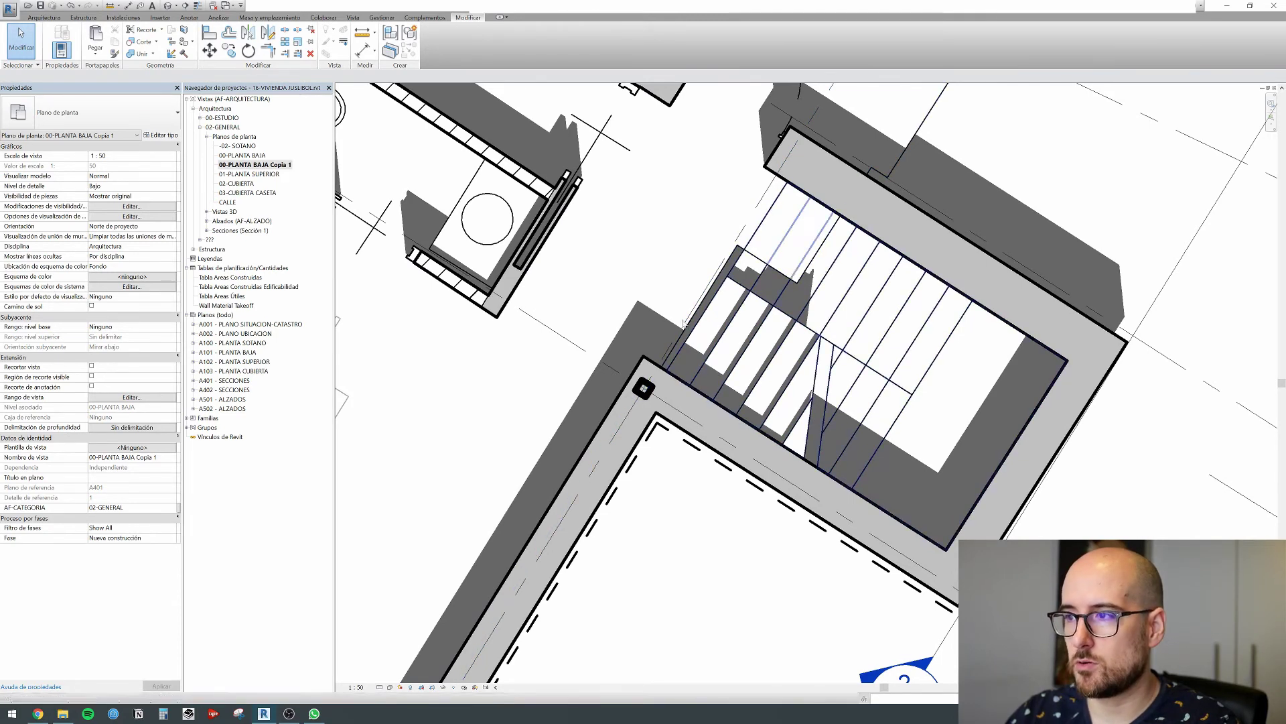
scroll(682, 322, "down", 6)
scroll(789, 526, "up", 3)
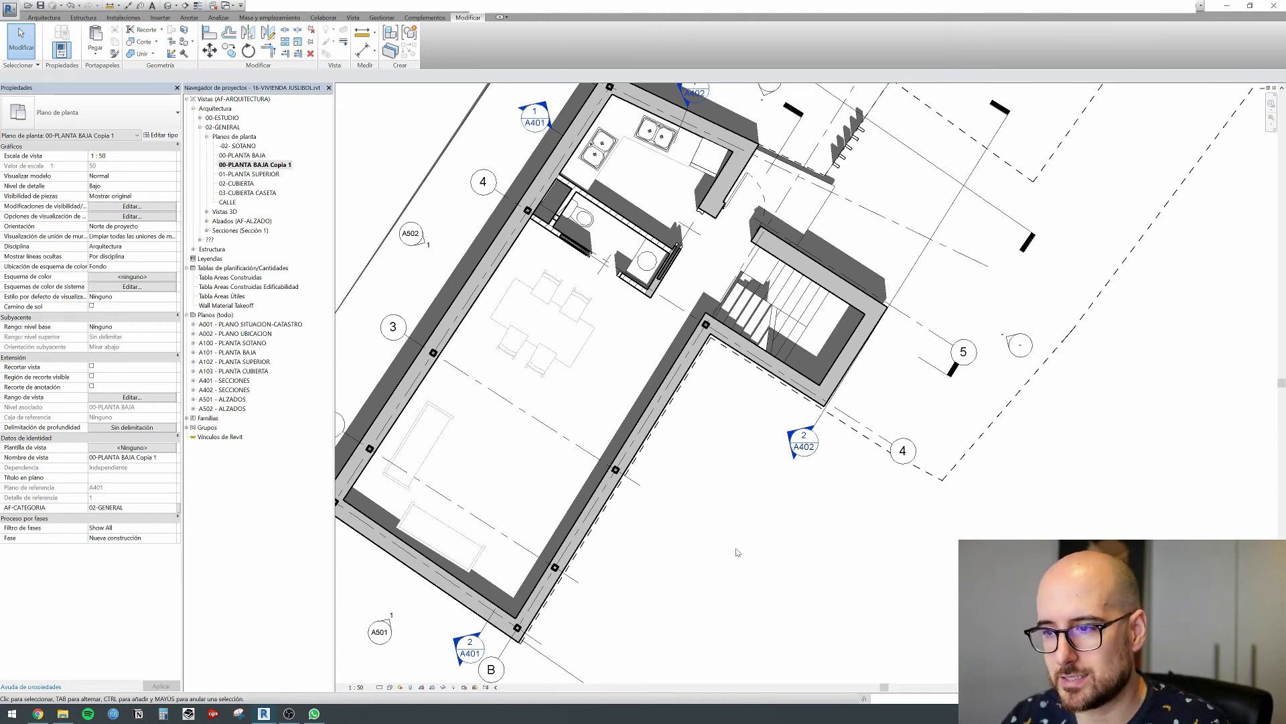
left_click(390, 687)
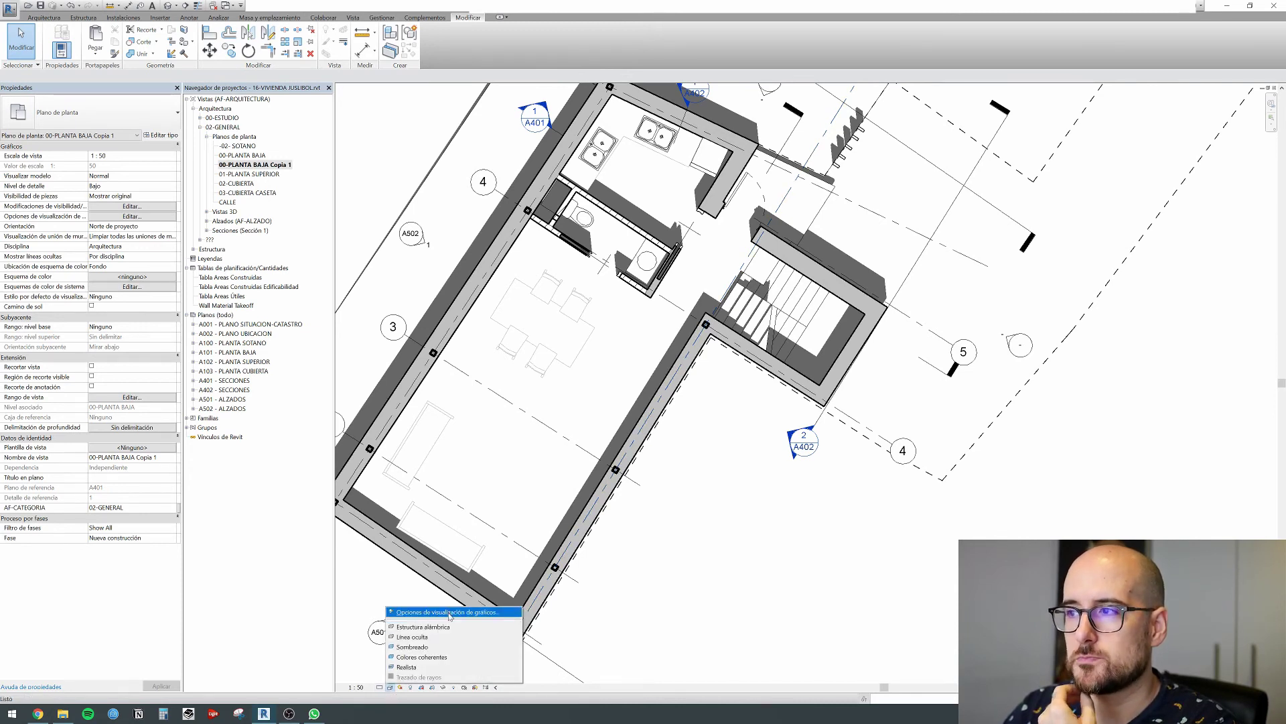
left_click(447, 613)
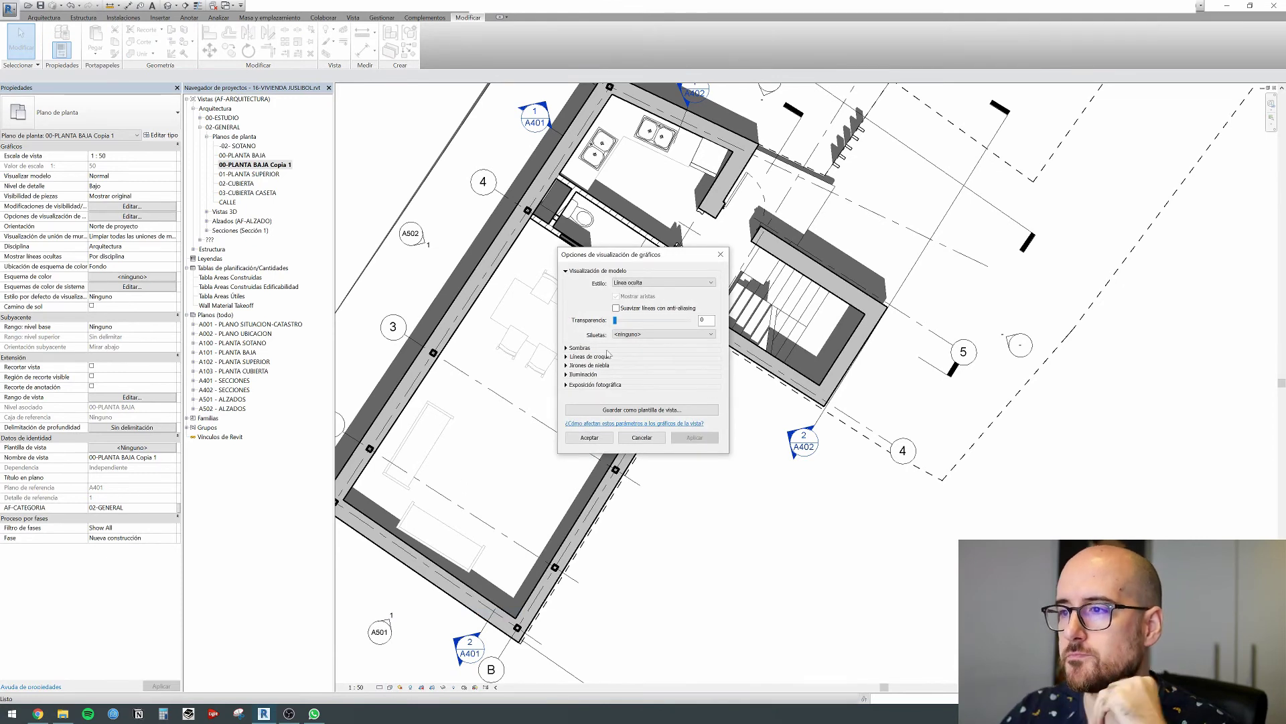
left_click(567, 348)
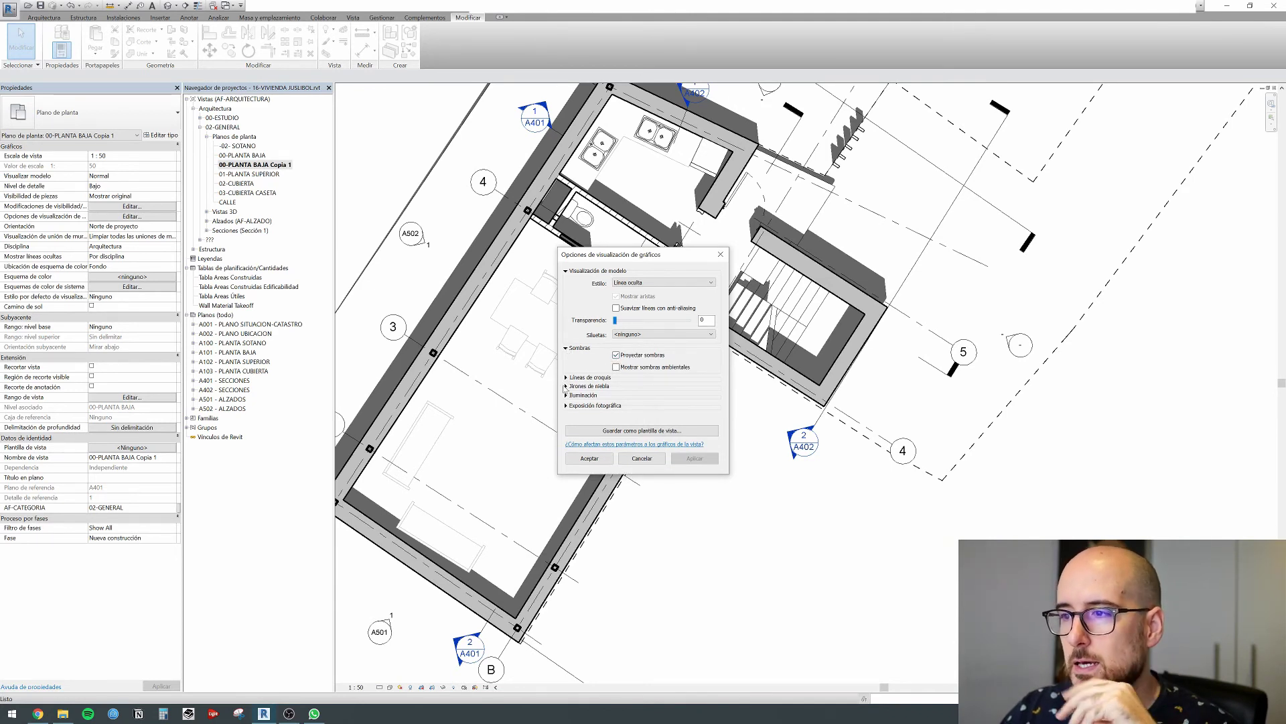
left_click(566, 395)
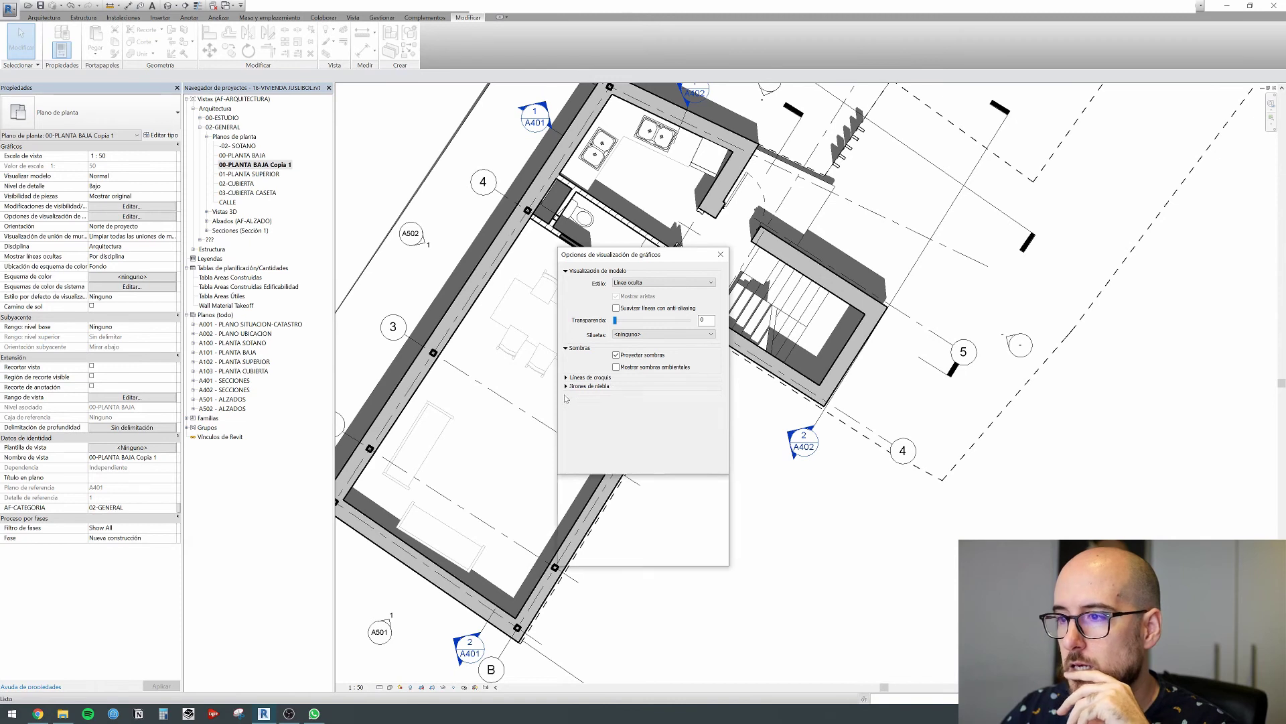
left_click_drag(613, 260, 1007, 170)
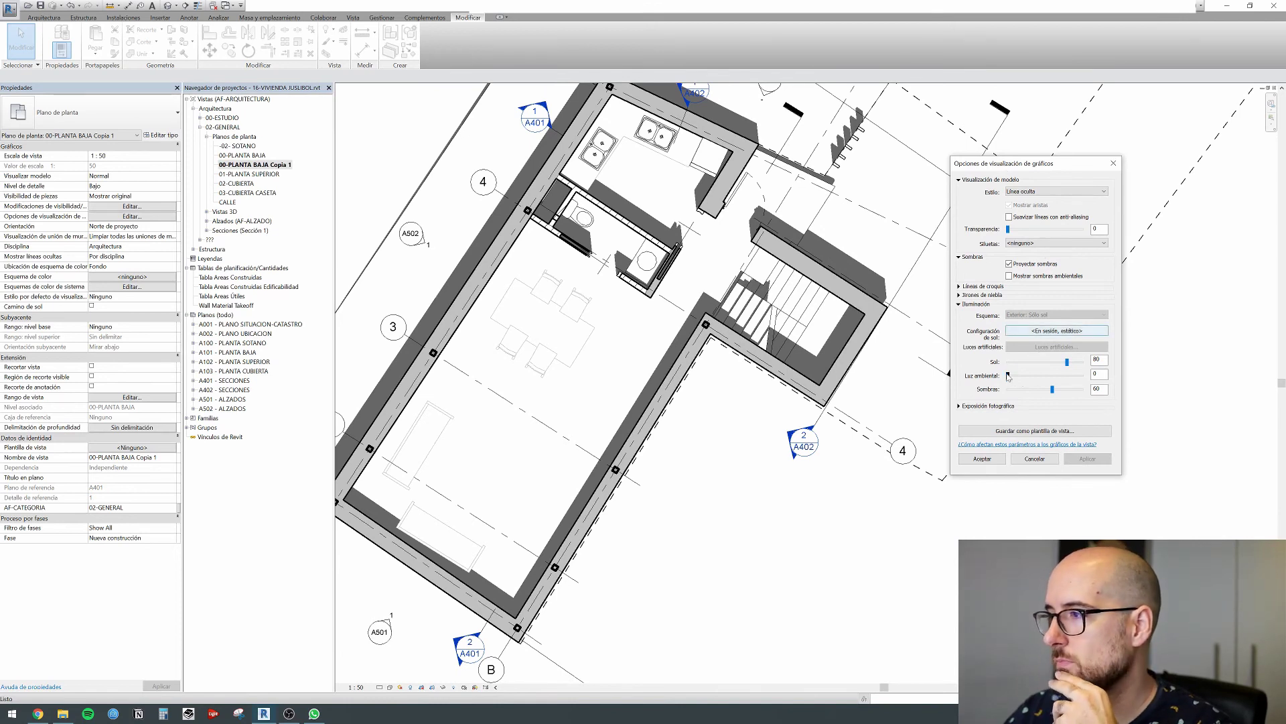
mouse_move(1053, 394)
left_mouse_down()
mouse_move(1019, 395)
mouse_move(1030, 397)
left_mouse_up()
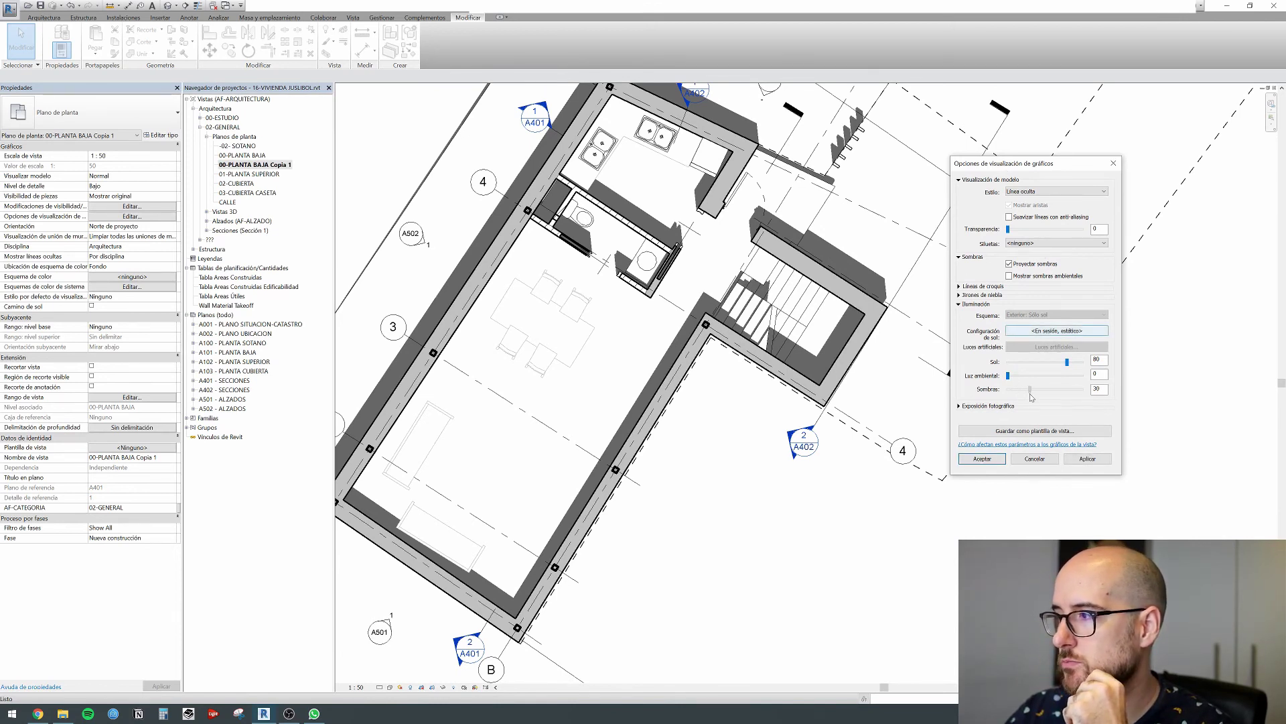
left_click(1087, 459)
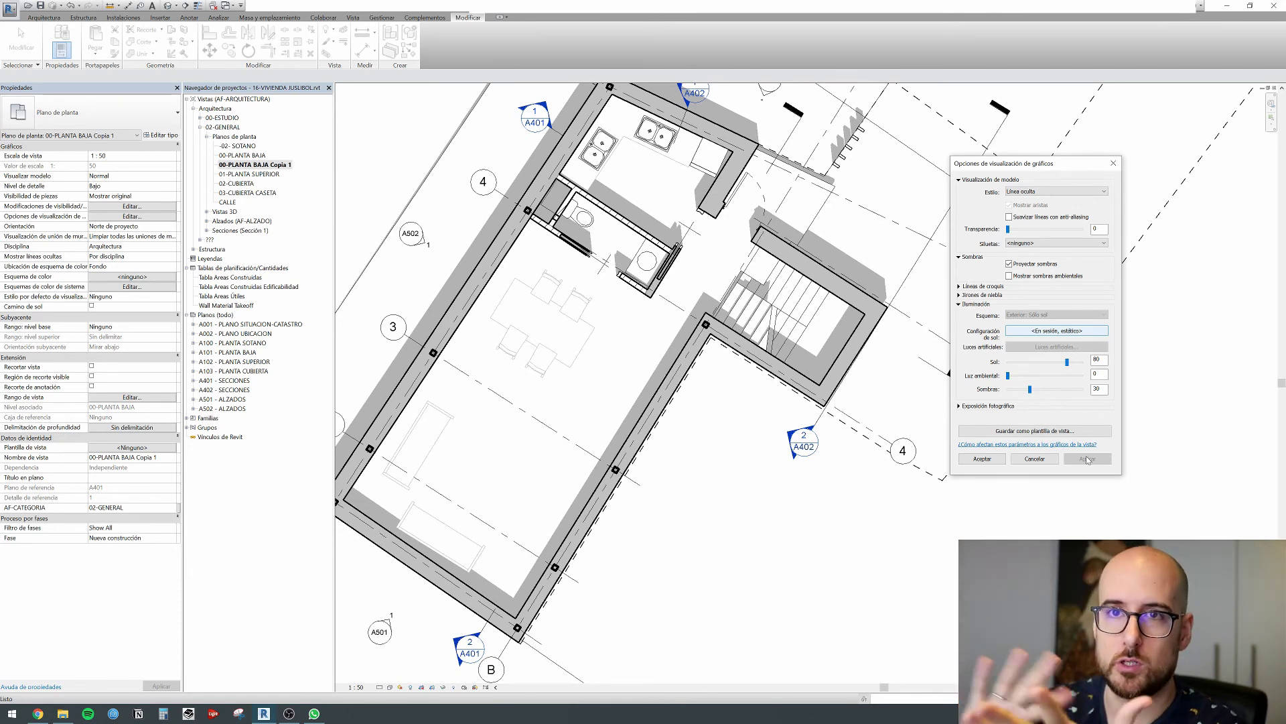
Lower the lighting shadow intensity to 18 and apply it to the plan
left_click_drag(1030, 389, 1015, 389)
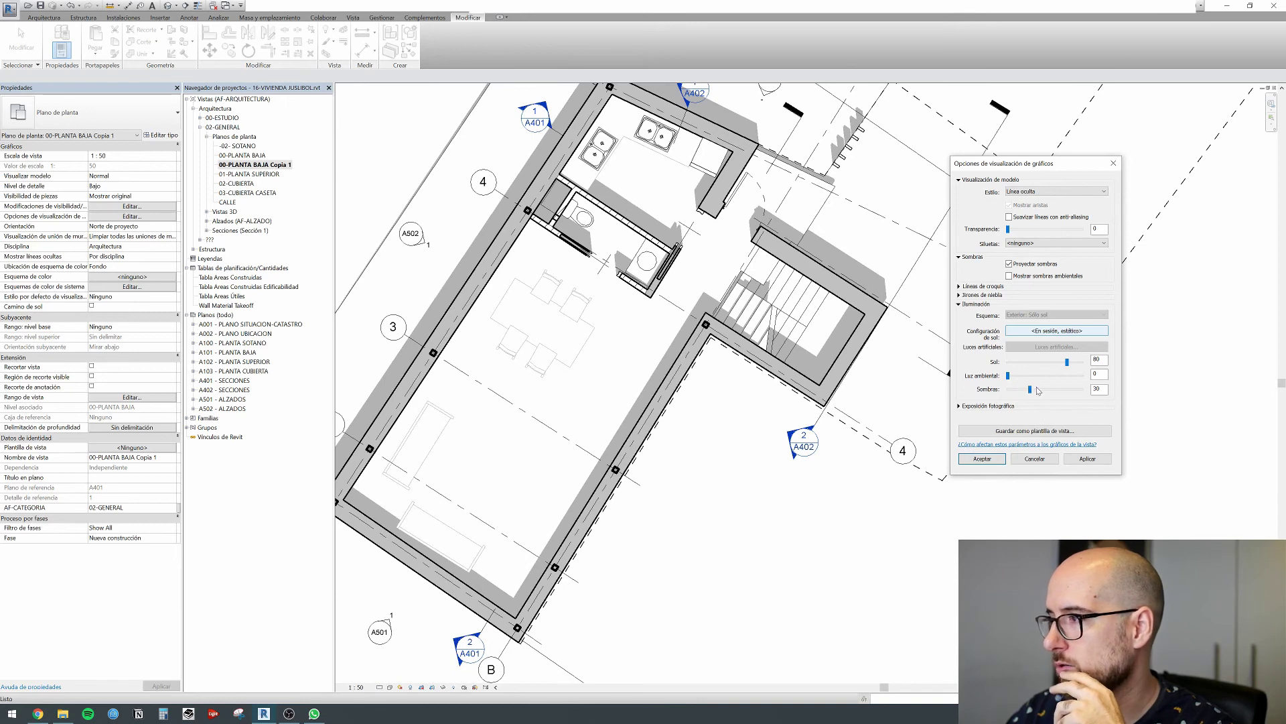
left_click_drag(1029, 389, 1024, 393)
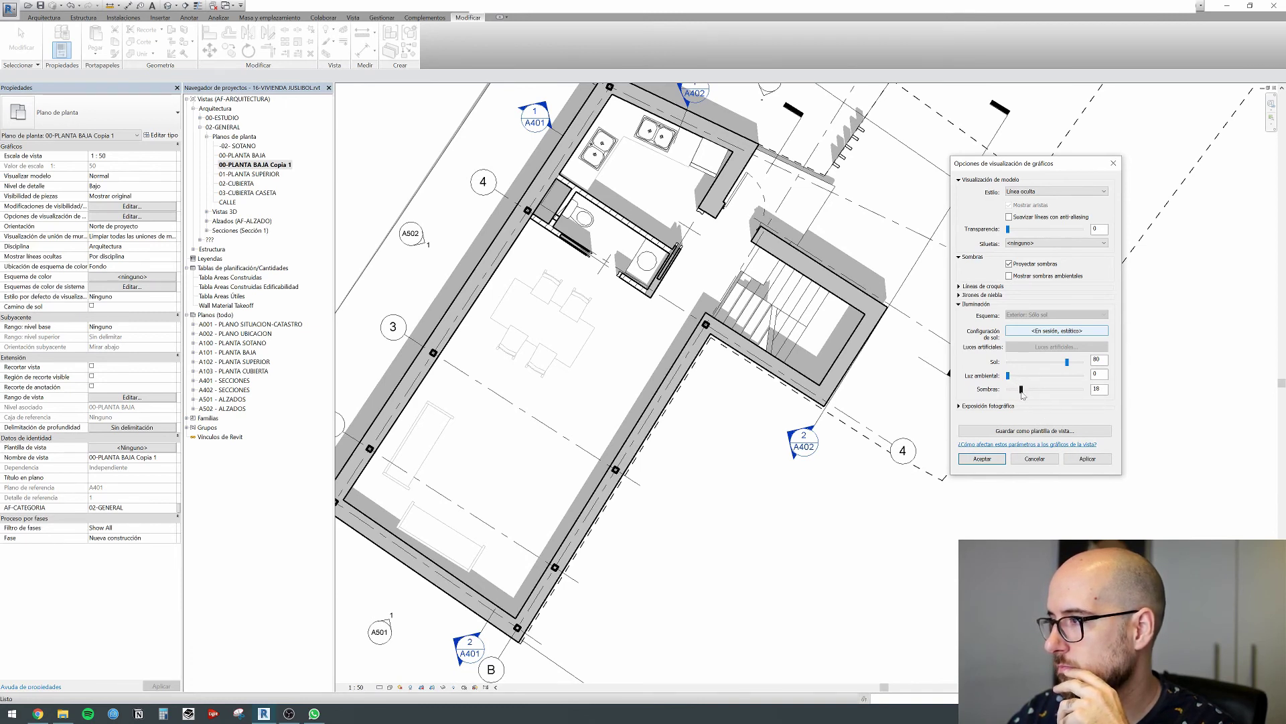
left_click(1087, 458)
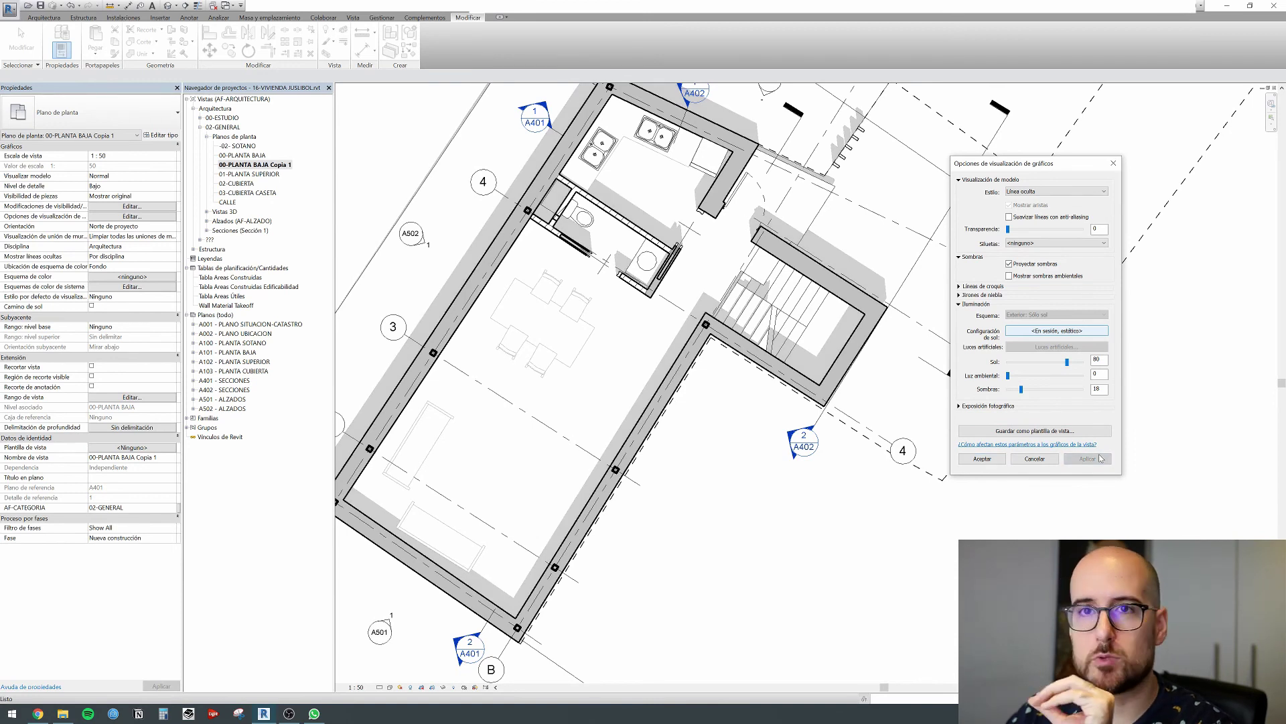
Set the sun intensity to 40, apply it and accept the graphic display options
left_click(1042, 362)
left_click(1042, 363)
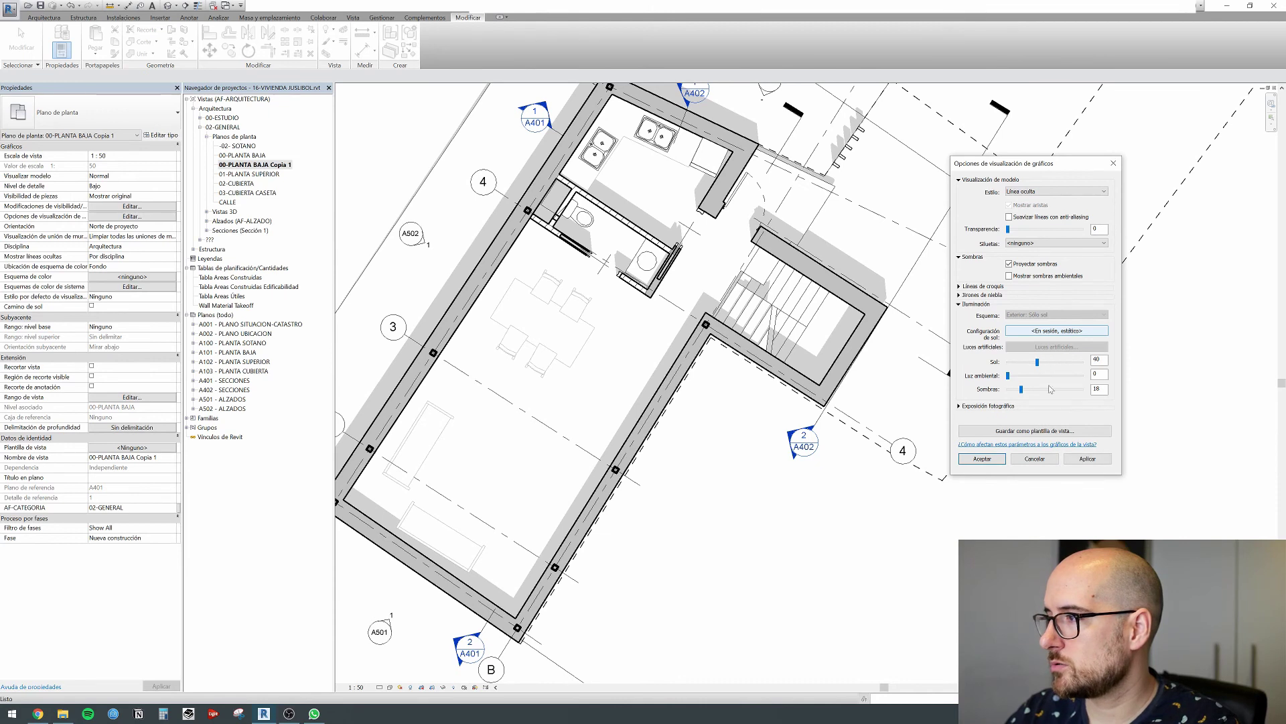
left_click(1088, 459)
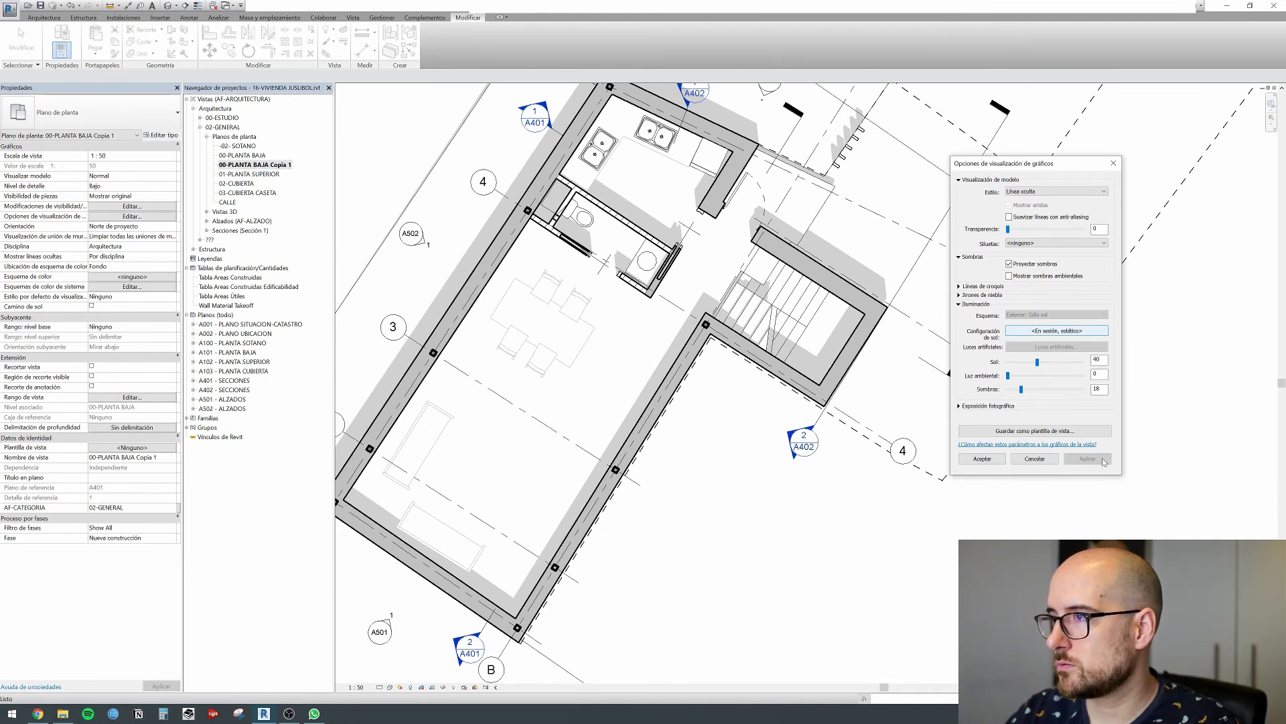
left_click(982, 458)
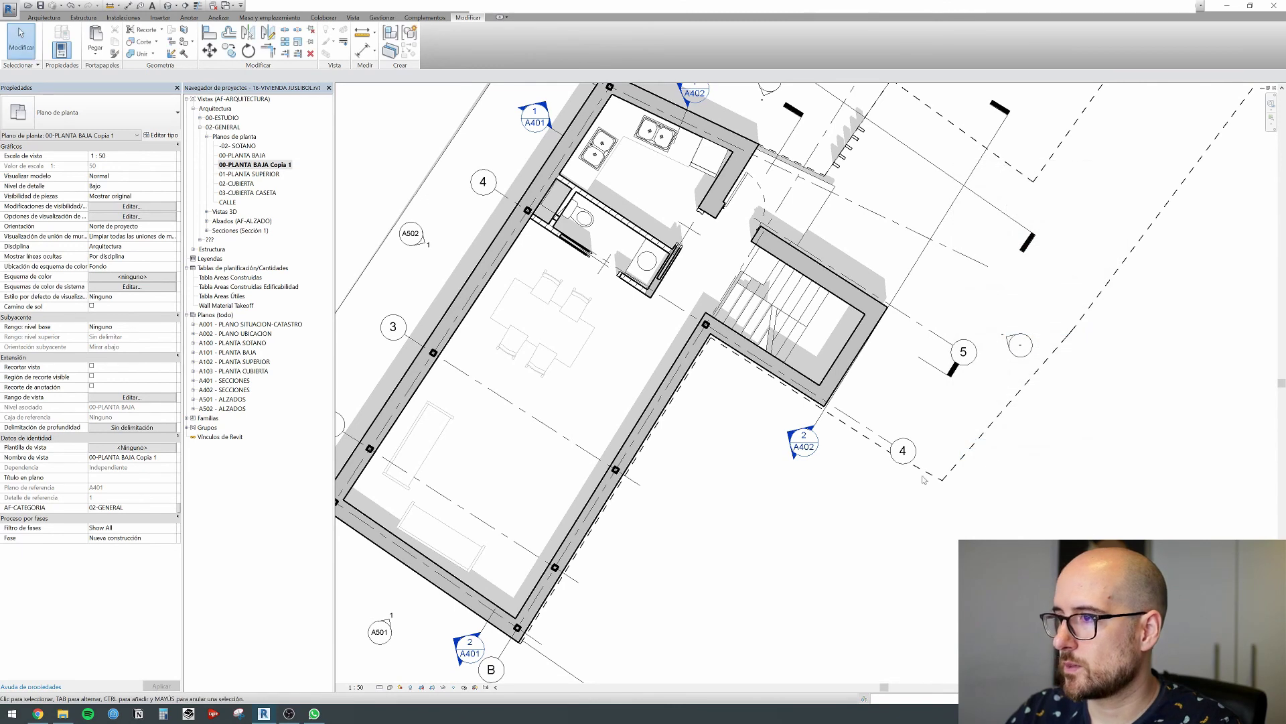
Turn the plan's shadows off and back on to compare the view with and without them
scroll(925, 479, "down", 2)
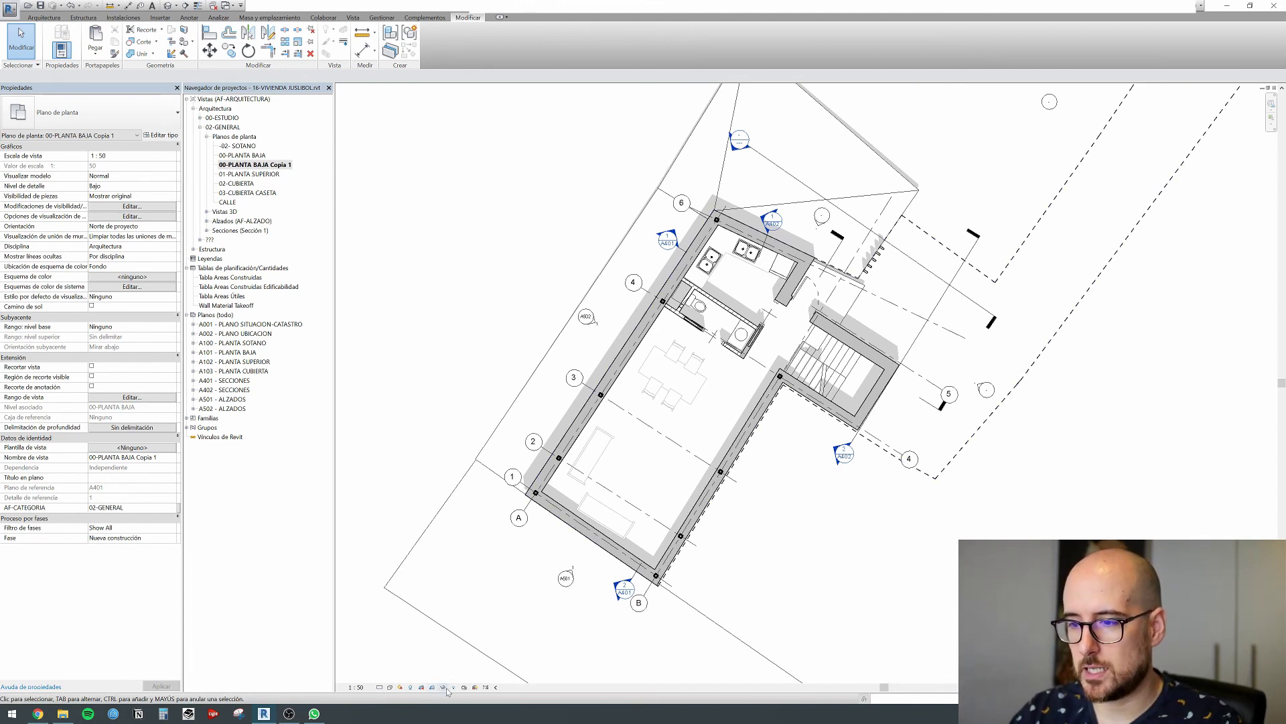
left_click(410, 692)
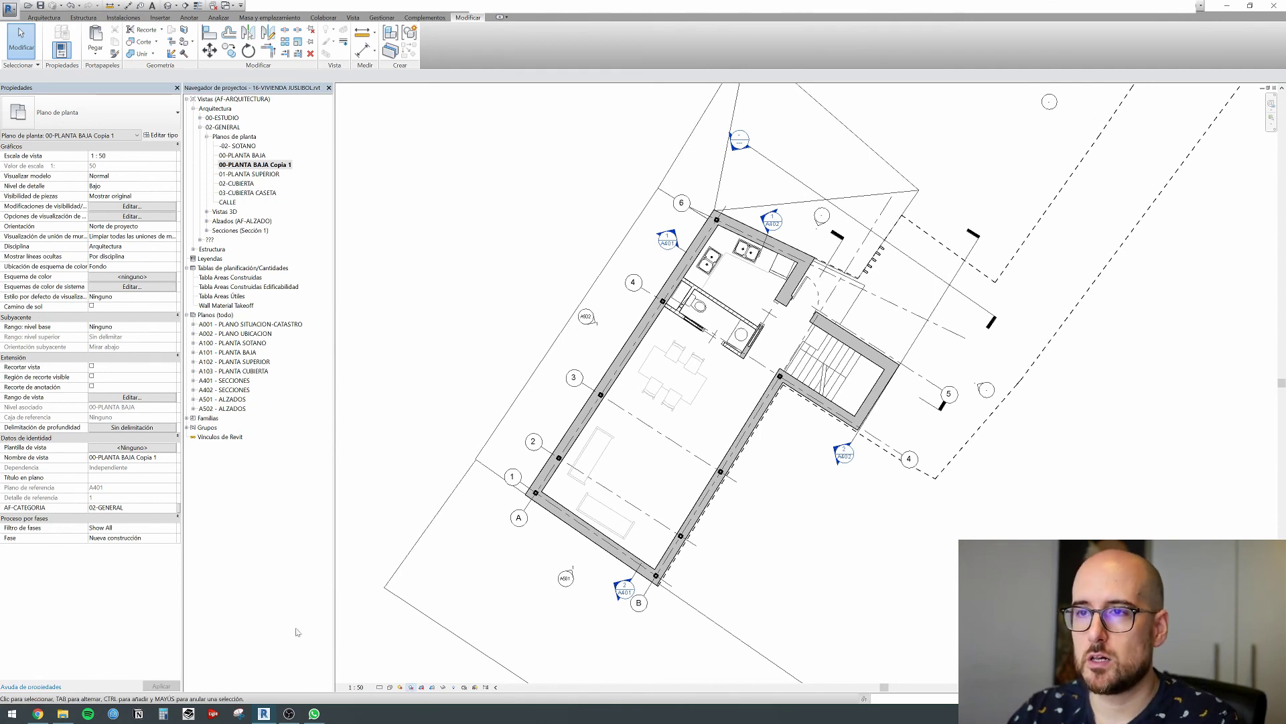
left_click(411, 687)
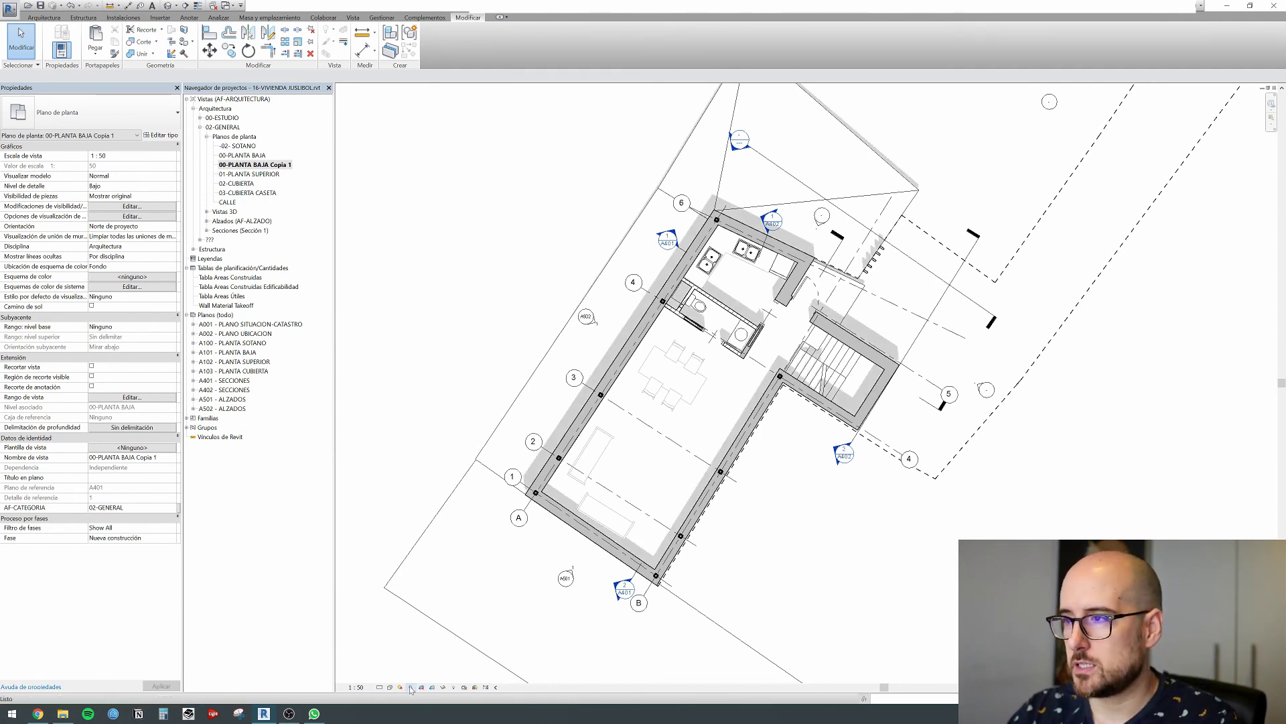